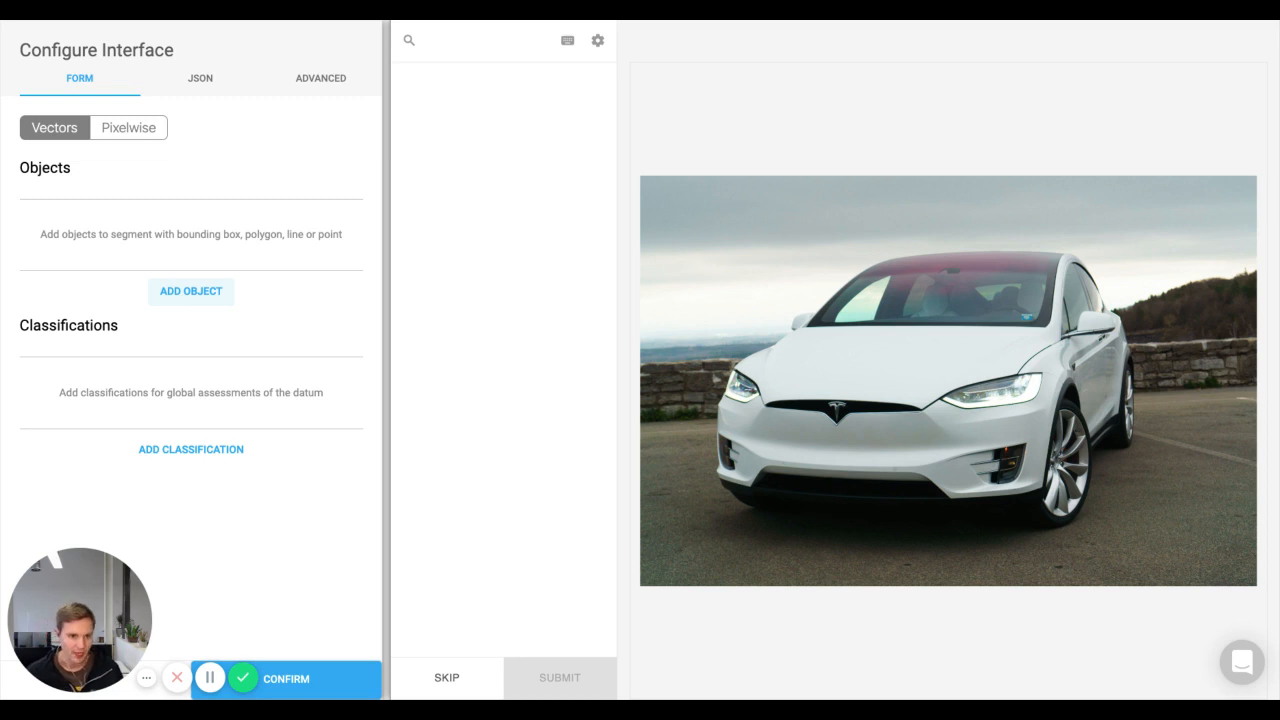
# - Add an object class named Bumper and set its annotation type to Line
pyautogui.click(191, 291)
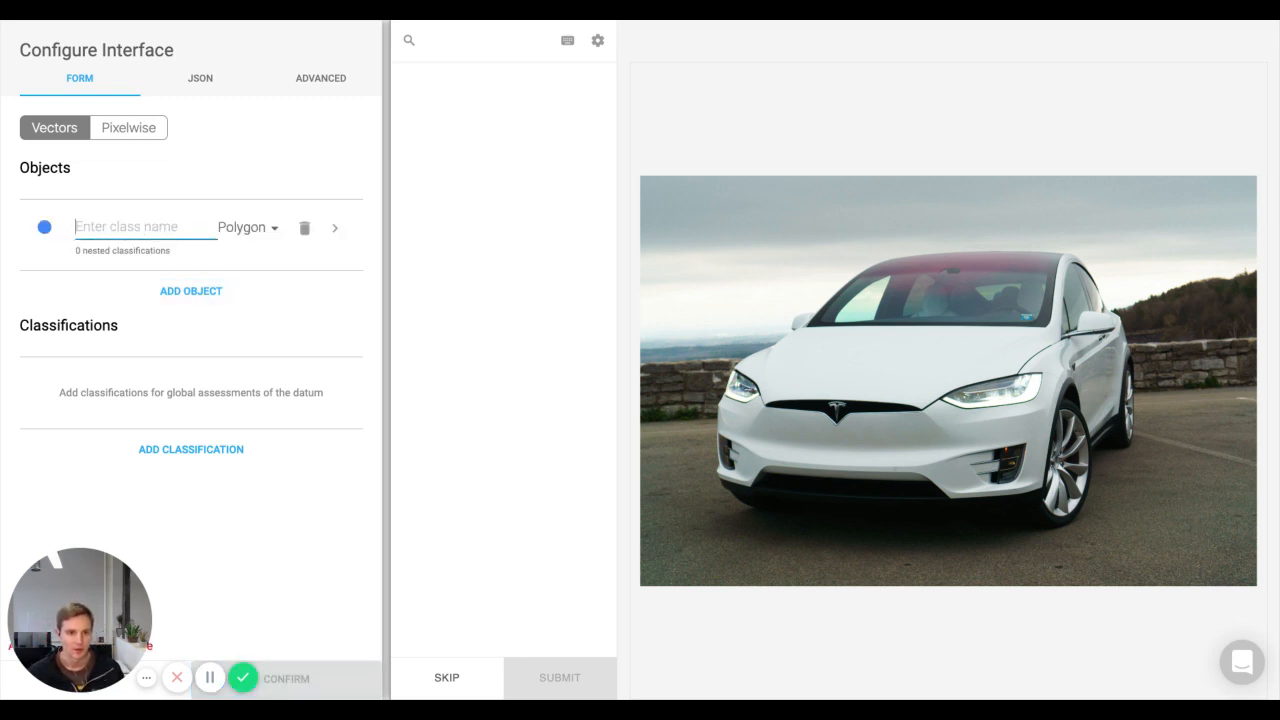
pyautogui.write('Bup')
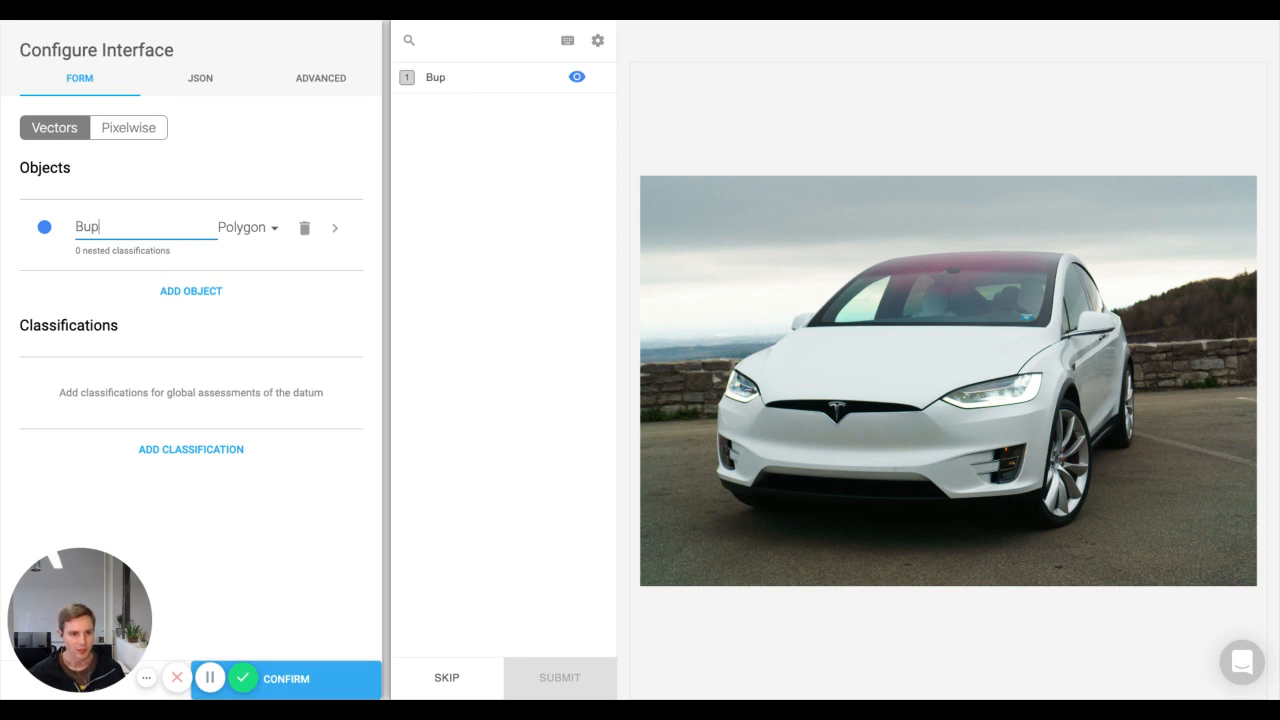
pyautogui.press('BackSpace')
pyautogui.write('mper')
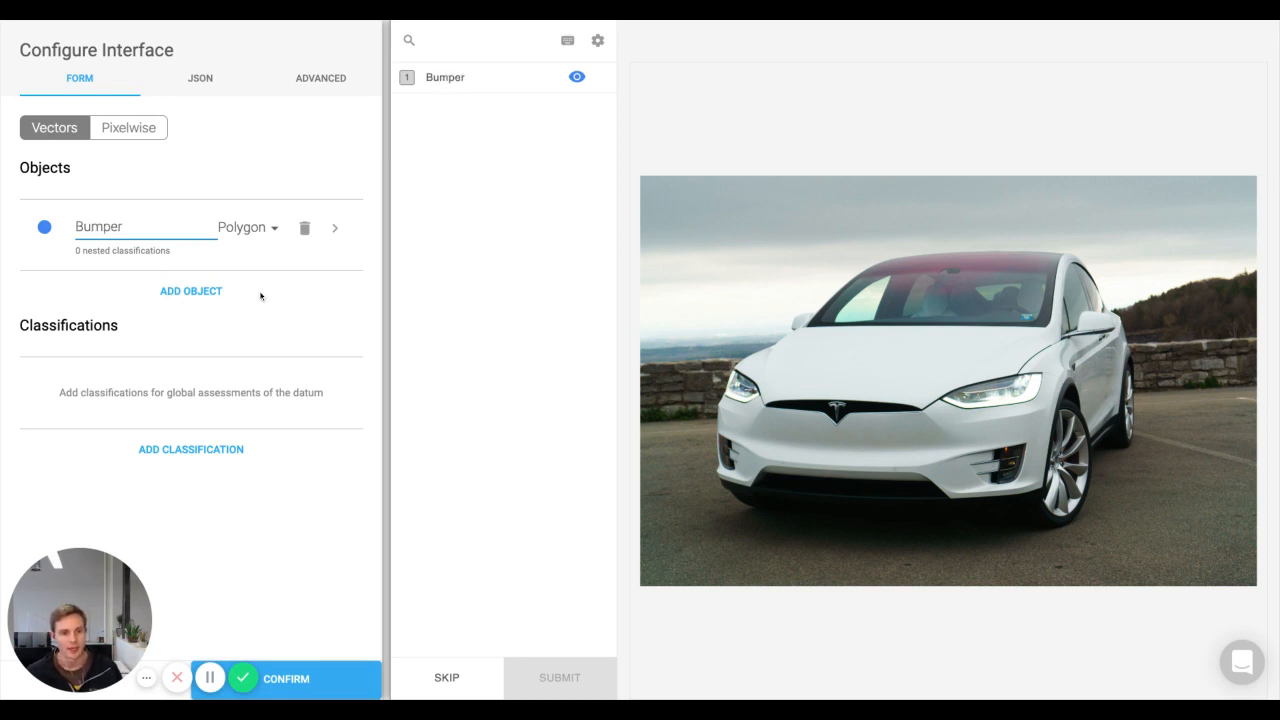
pyautogui.click(260, 294)
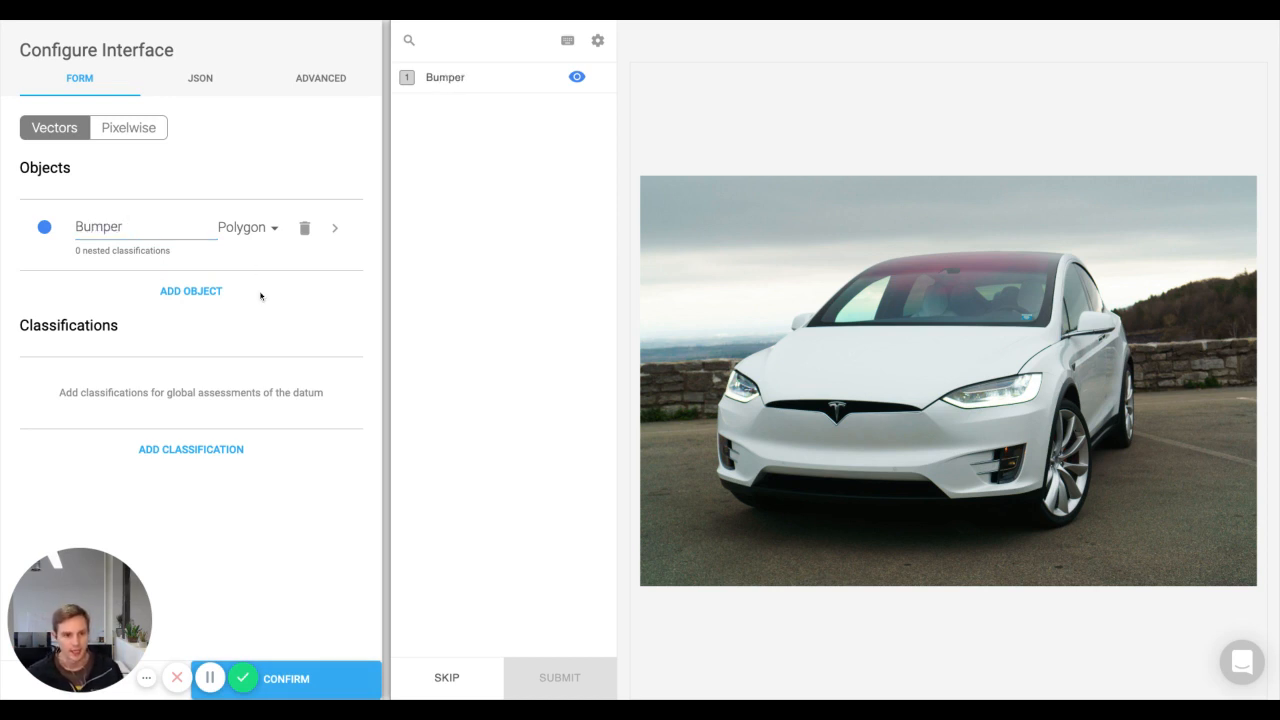
pyautogui.click(251, 232)
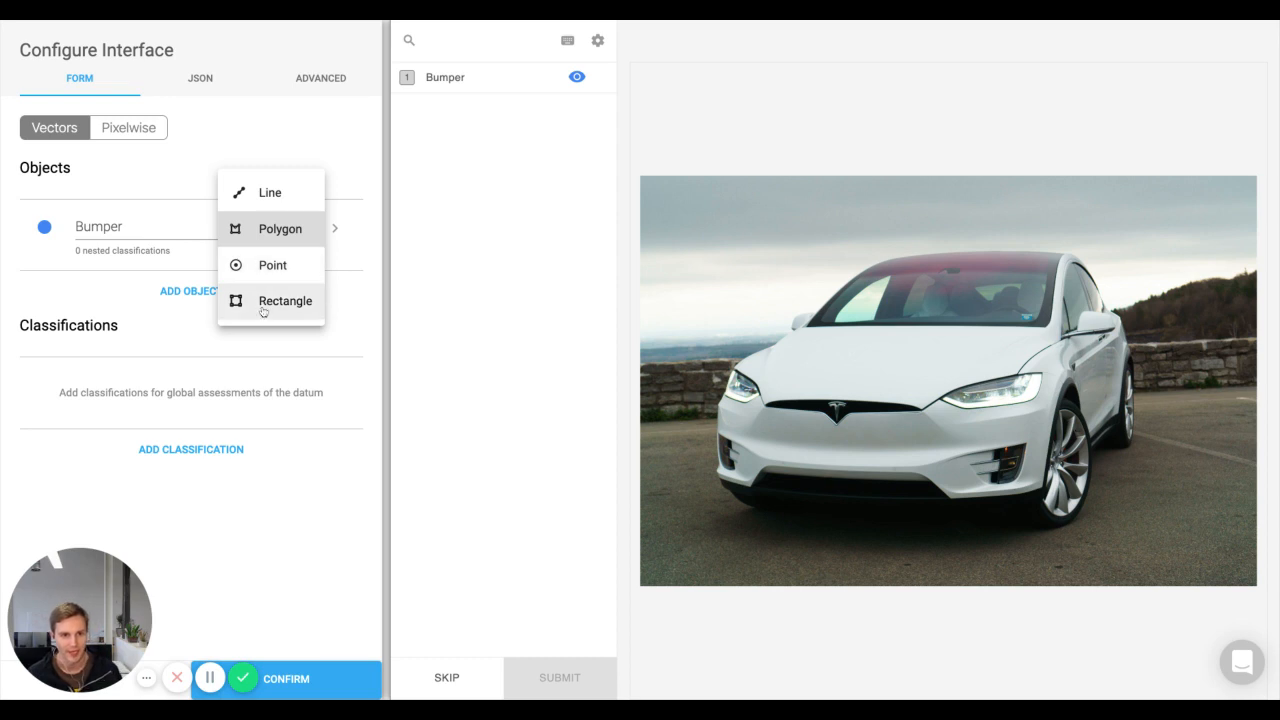
pyautogui.click(255, 199)
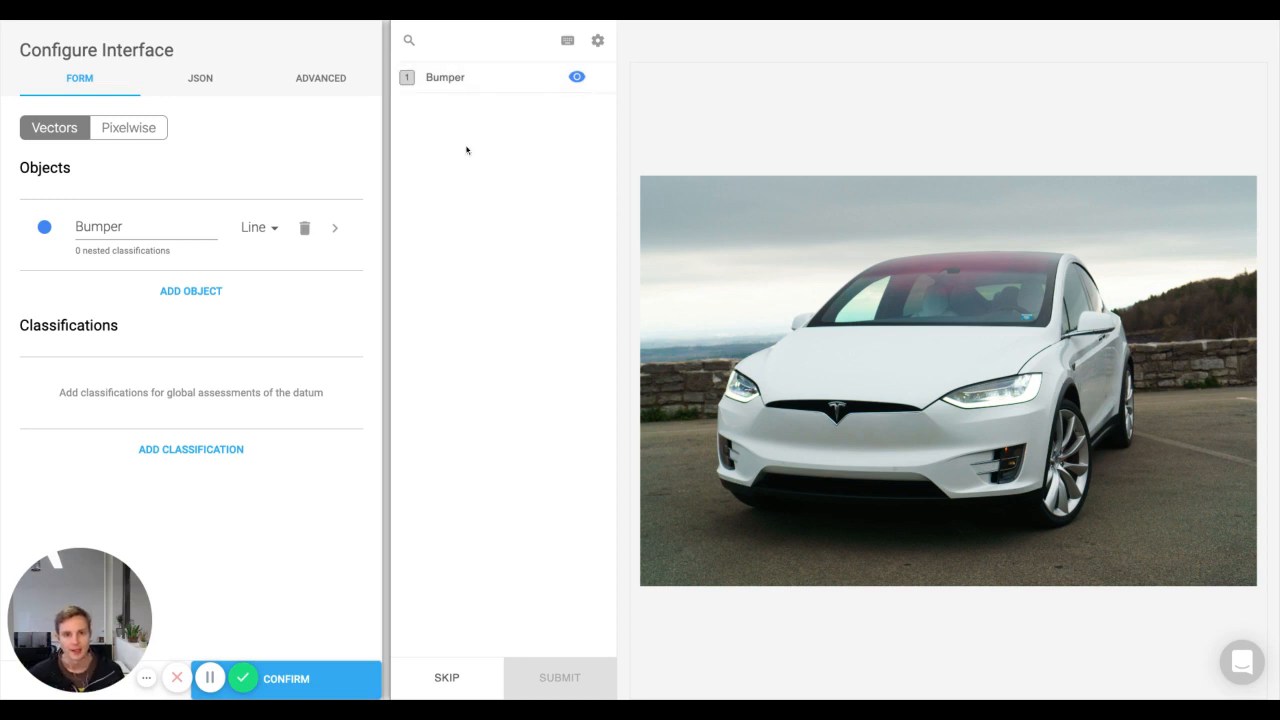
# - Draw a five-point Bumper line across the white car's front bumper in the interface preview
pyautogui.click(503, 86)
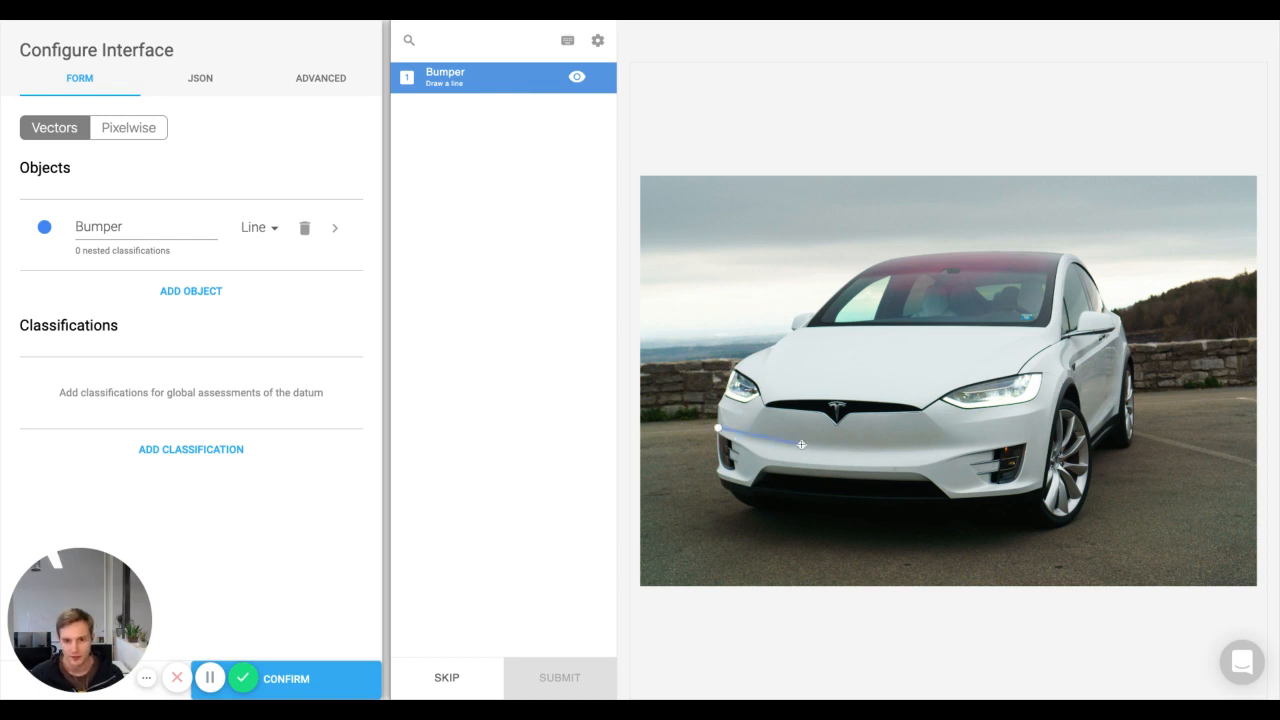
pyautogui.click(900, 446)
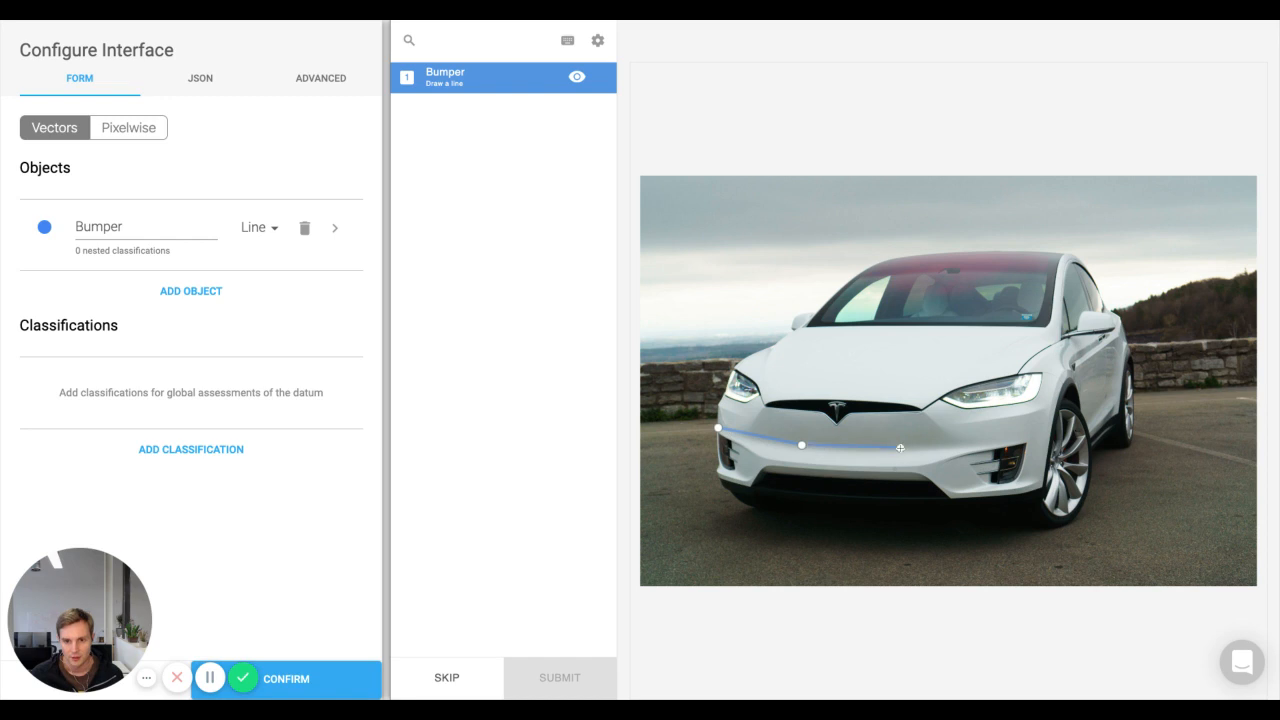
pyautogui.click(991, 444)
pyautogui.click(1048, 437)
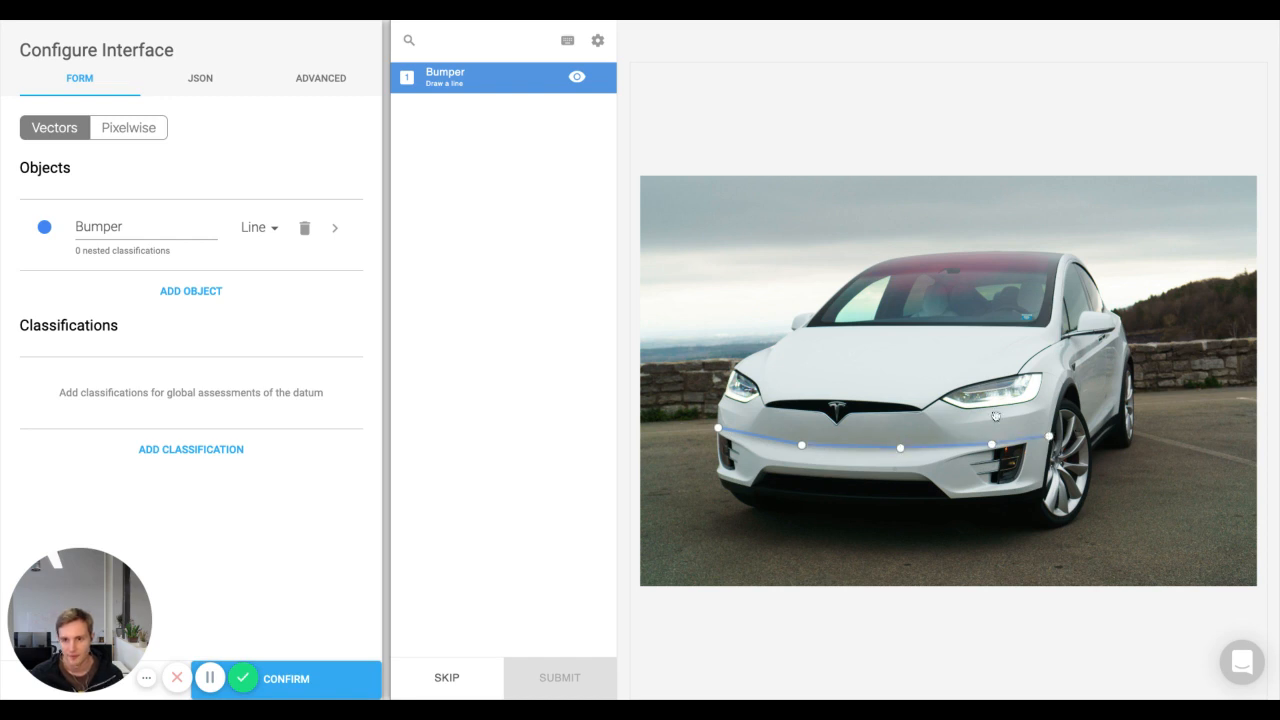
pyautogui.press('Return')
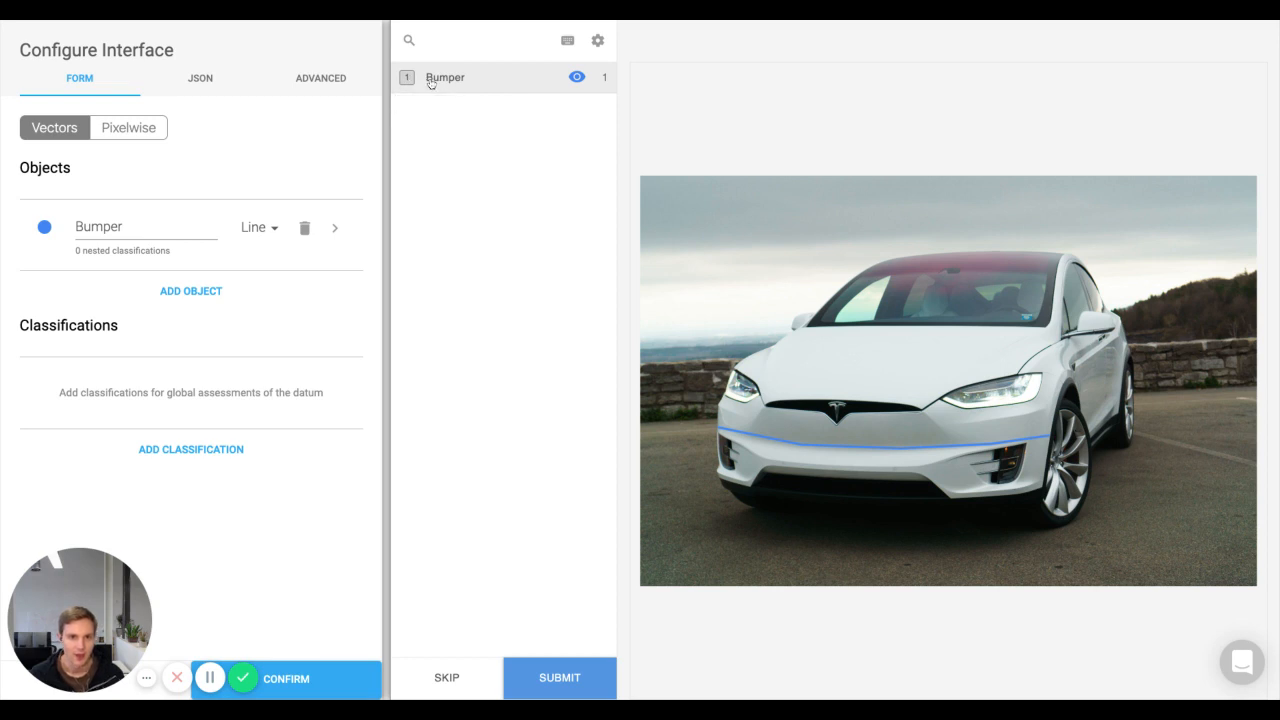
# - Try out a second Bumper line in the sky above the car, and delete it
pyautogui.press('1')
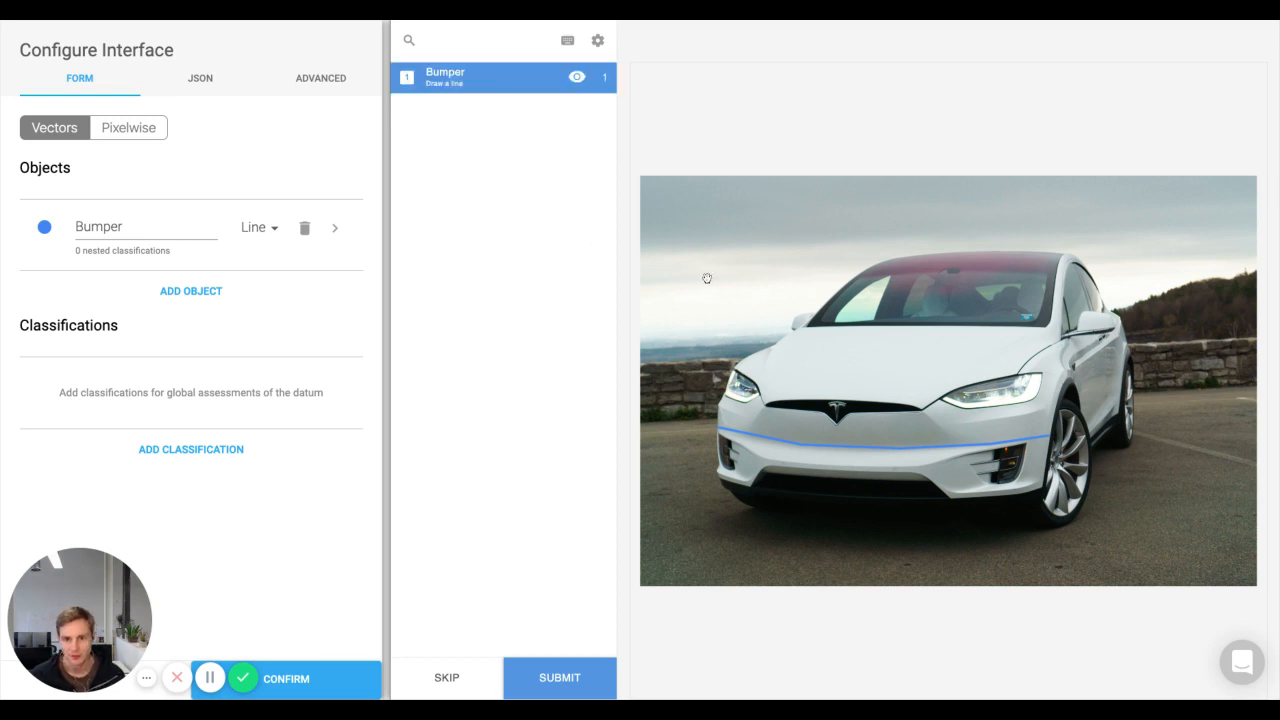
pyautogui.click(779, 291)
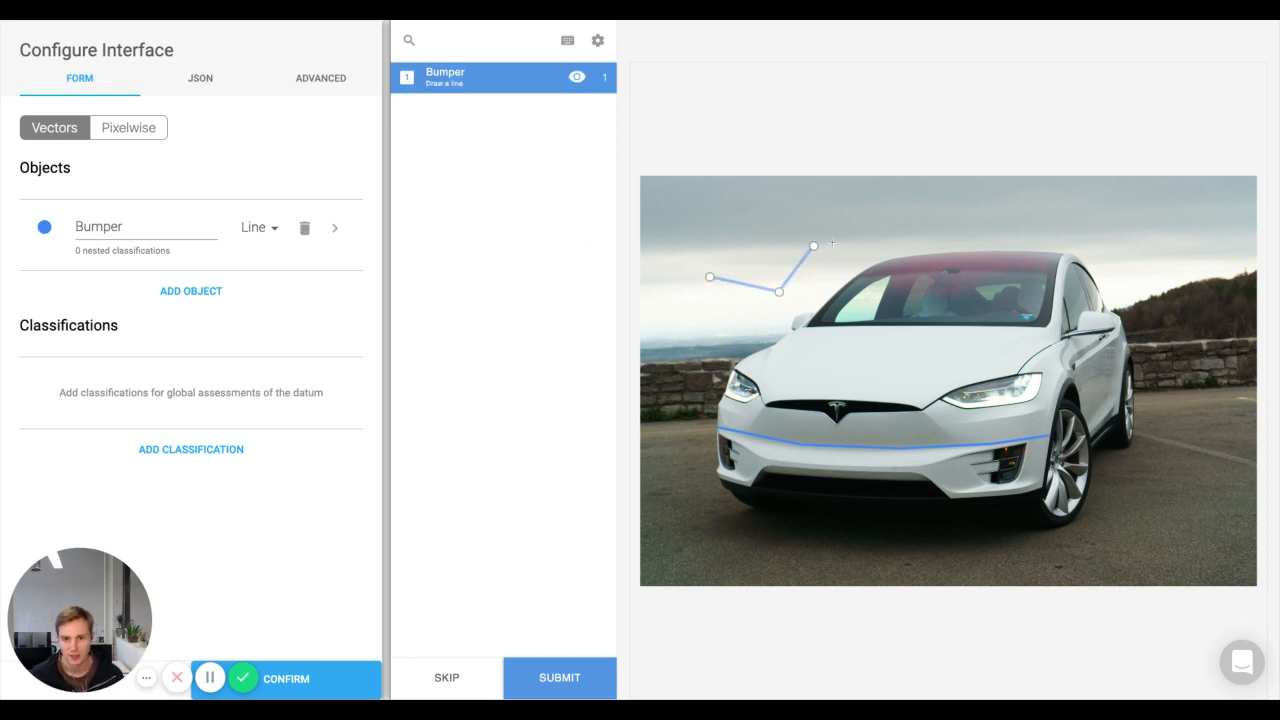
pyautogui.click(814, 245)
pyautogui.doubleClick(1100, 225)
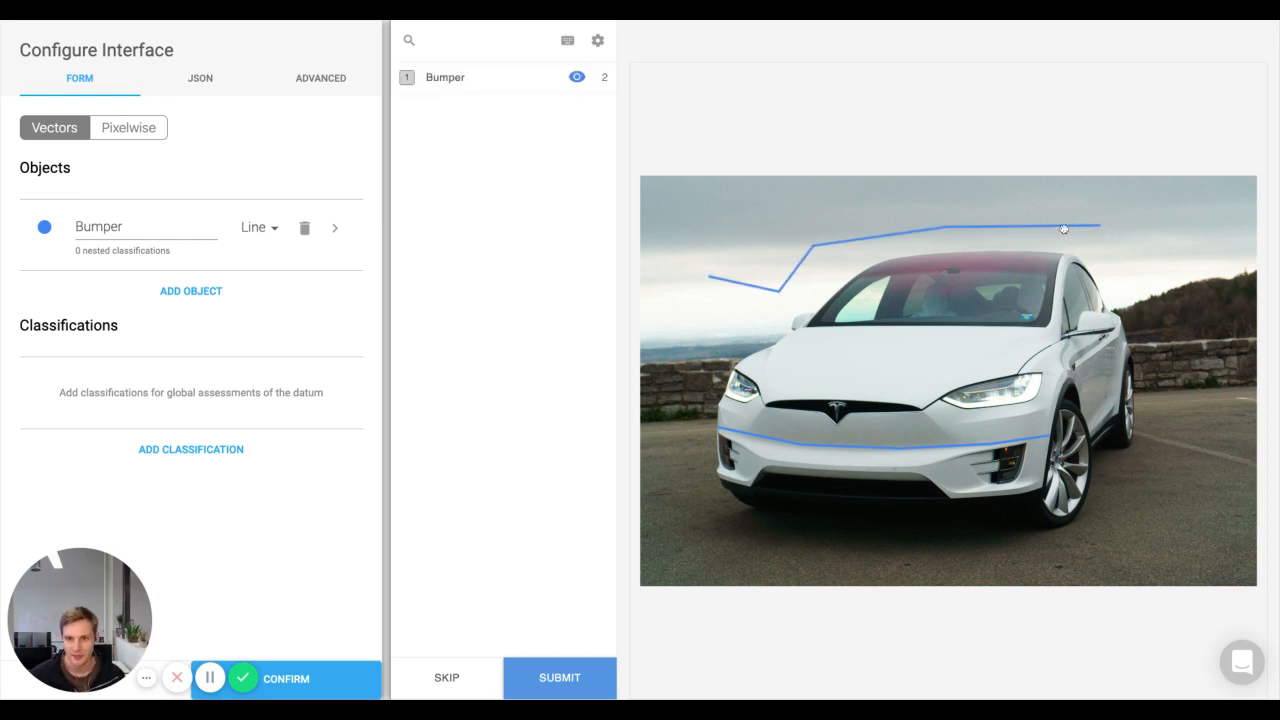
pyautogui.click(1065, 228)
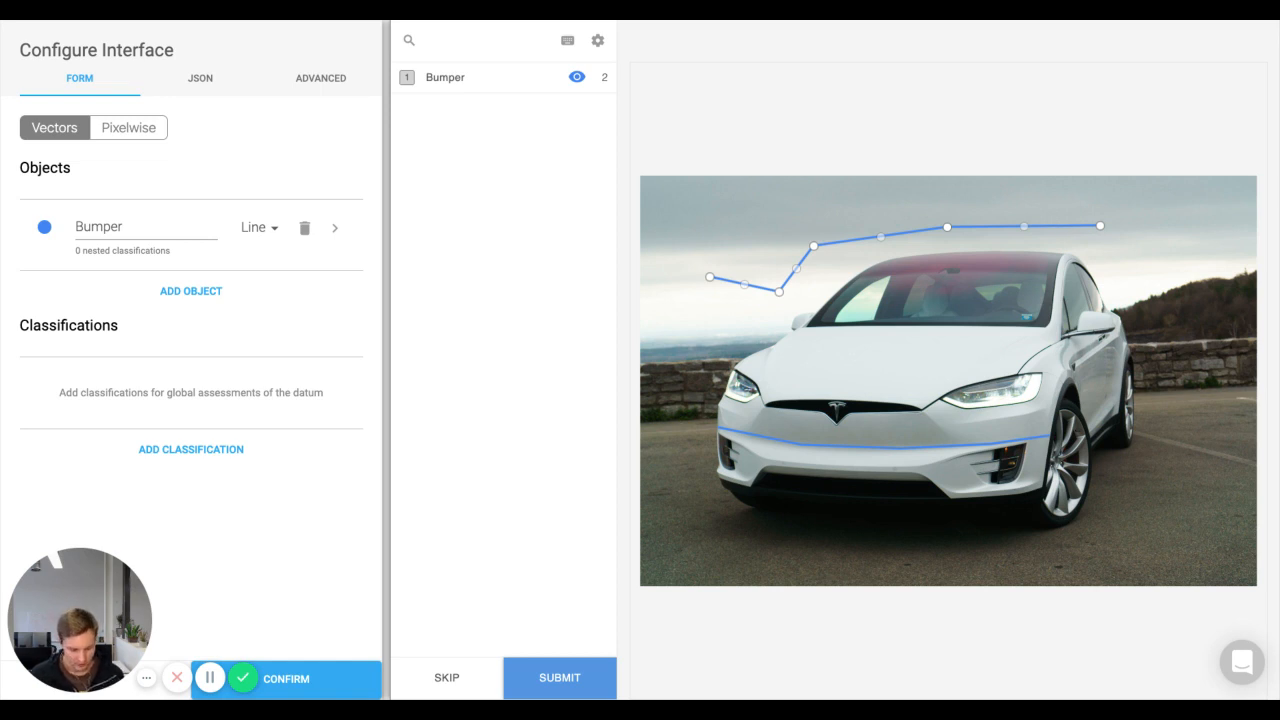
pyautogui.press('Delete')
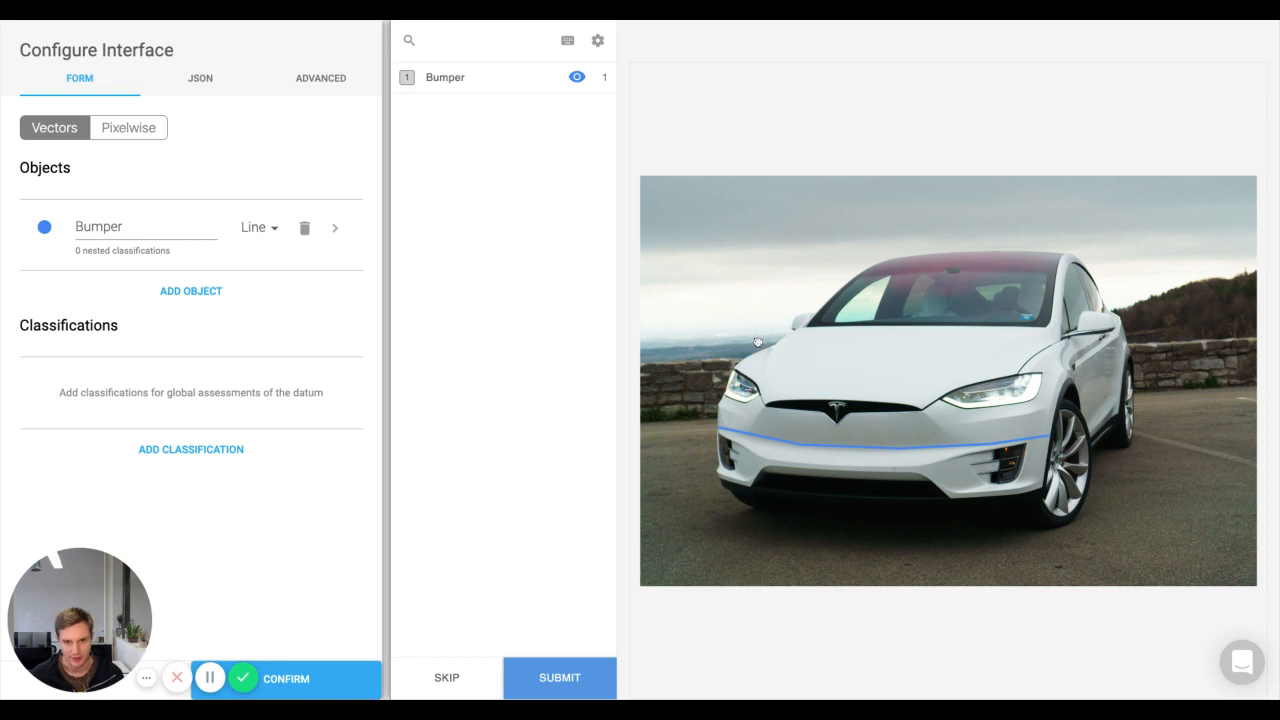
# - Complete the project setup with the configured interface and start labeling
pyautogui.click(292, 686)
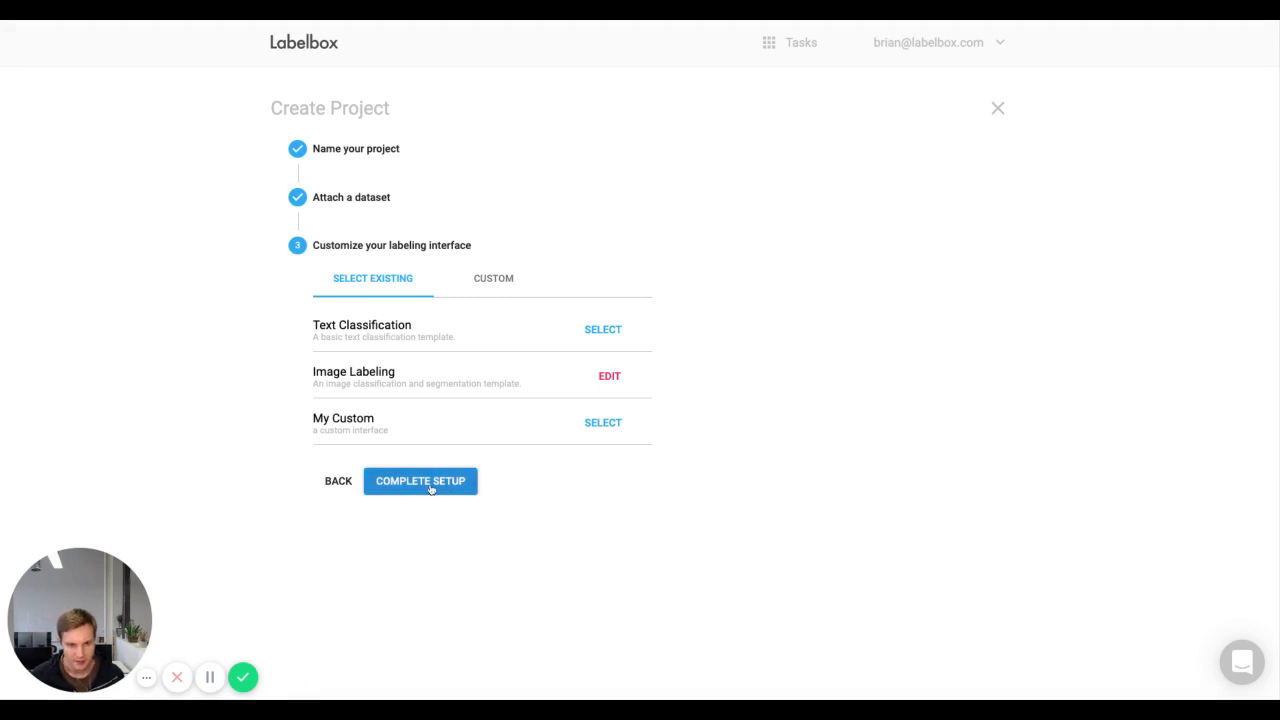
pyautogui.click(430, 488)
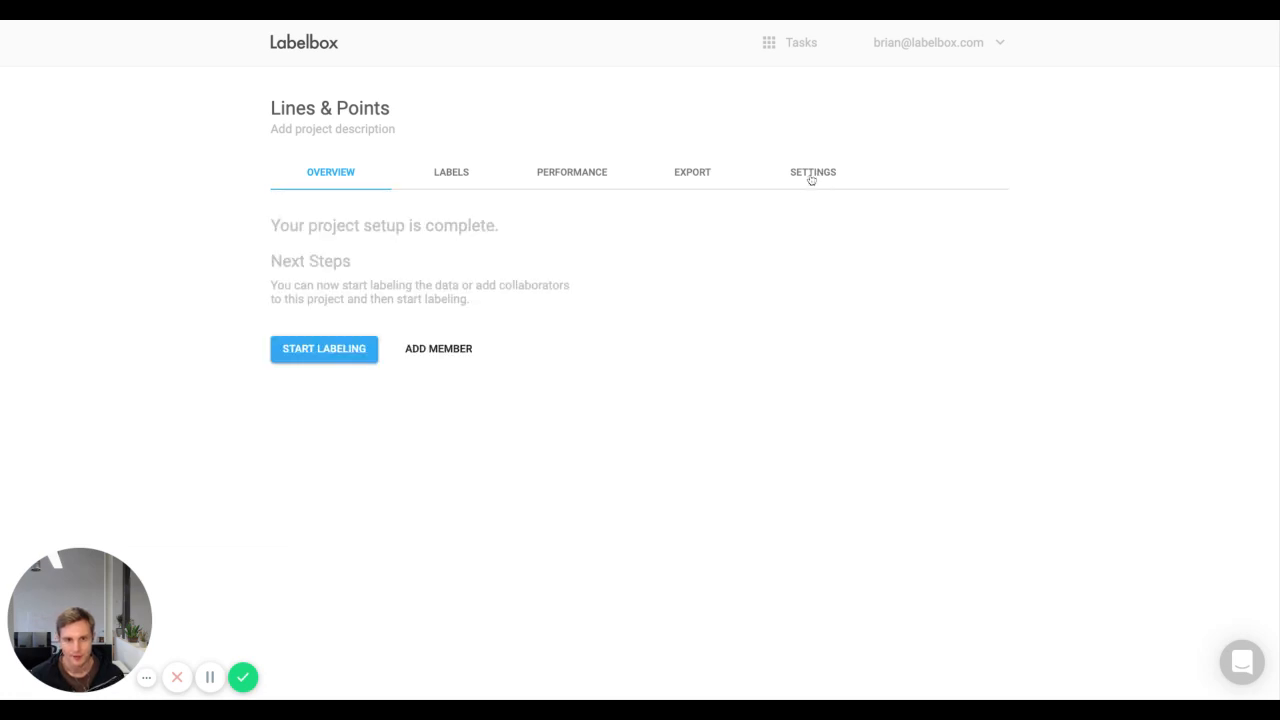
pyautogui.click(321, 350)
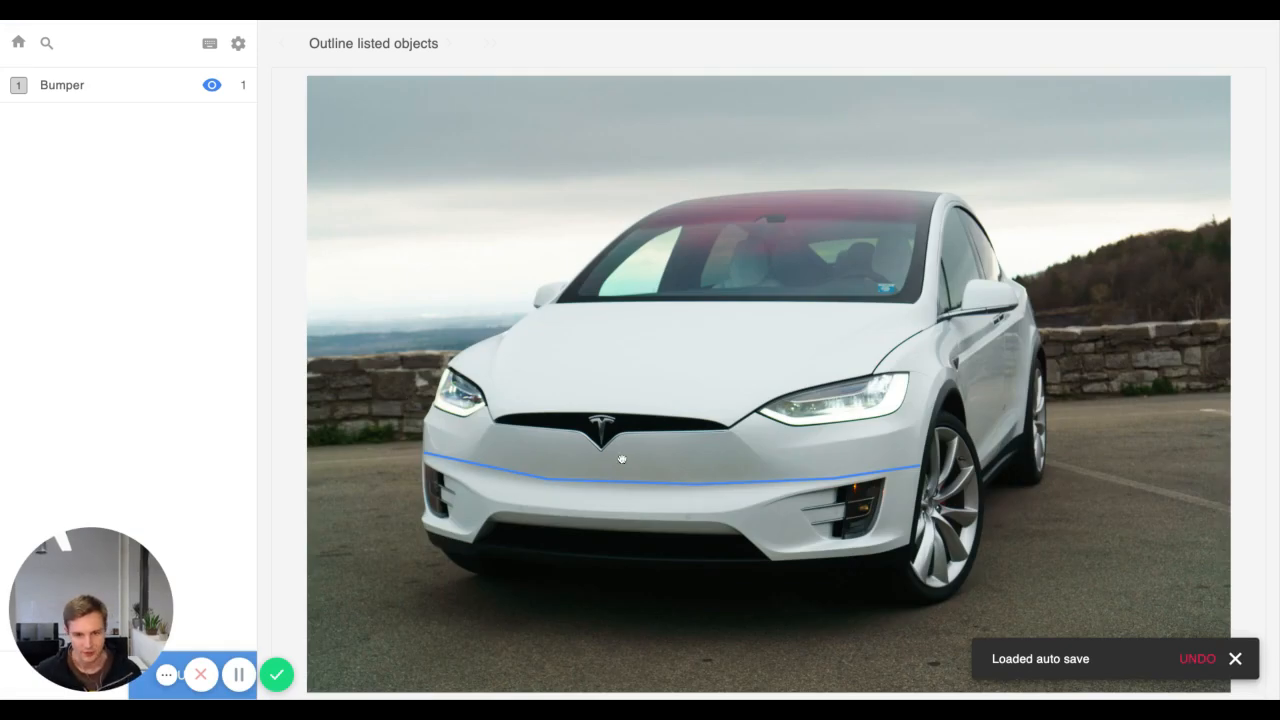
# - Replace the auto-saved Bumper line with a new six-point line across the white car's front bumper
pyautogui.click(661, 487)
pyautogui.press('Delete')
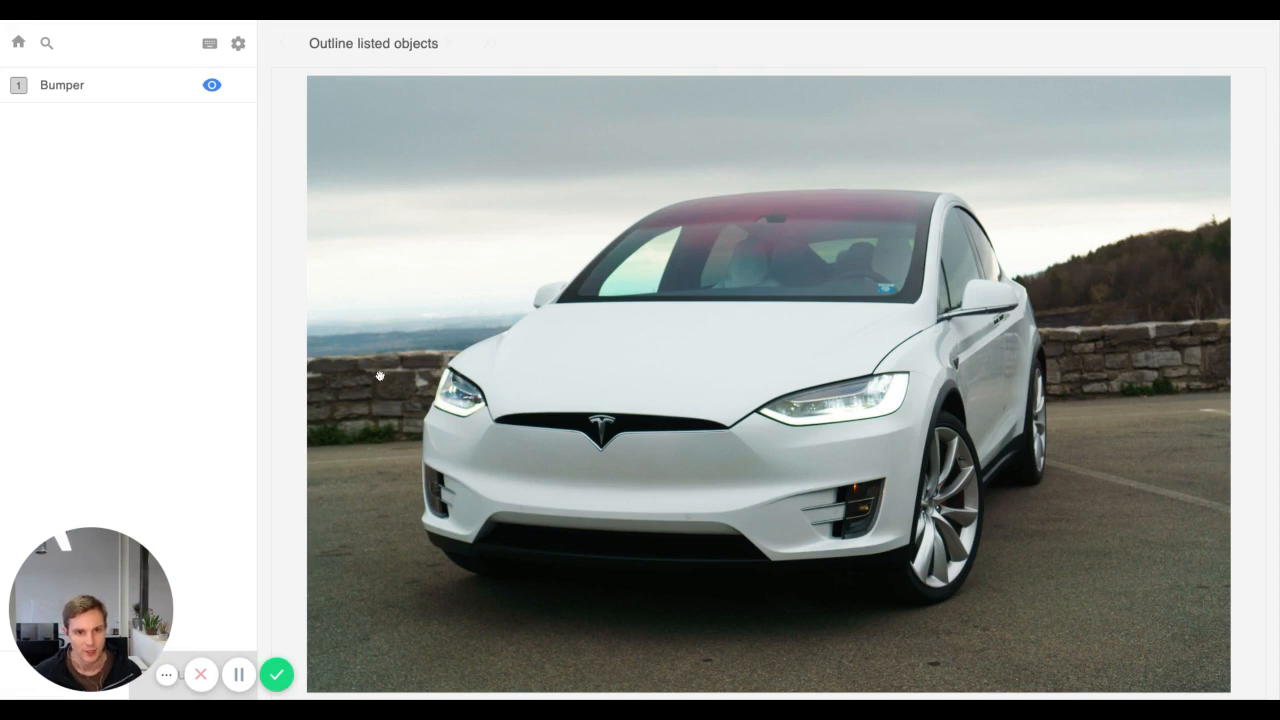
pyautogui.press('1')
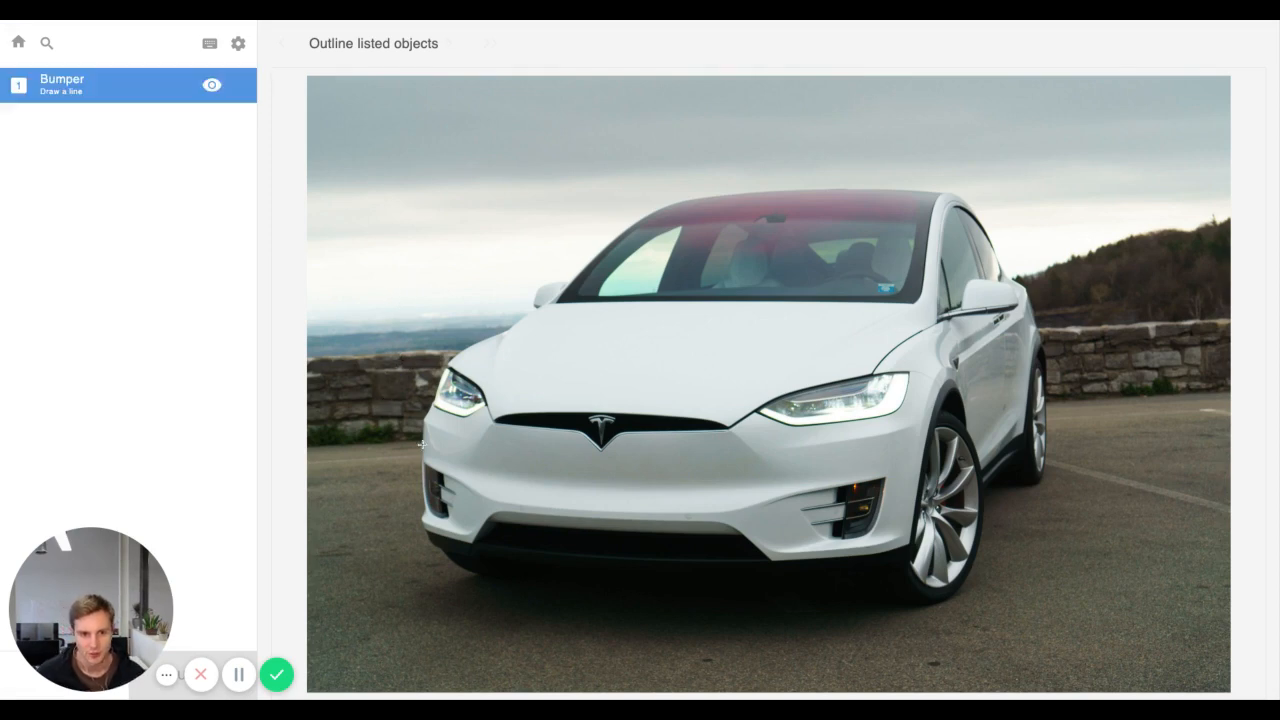
pyautogui.click(422, 456)
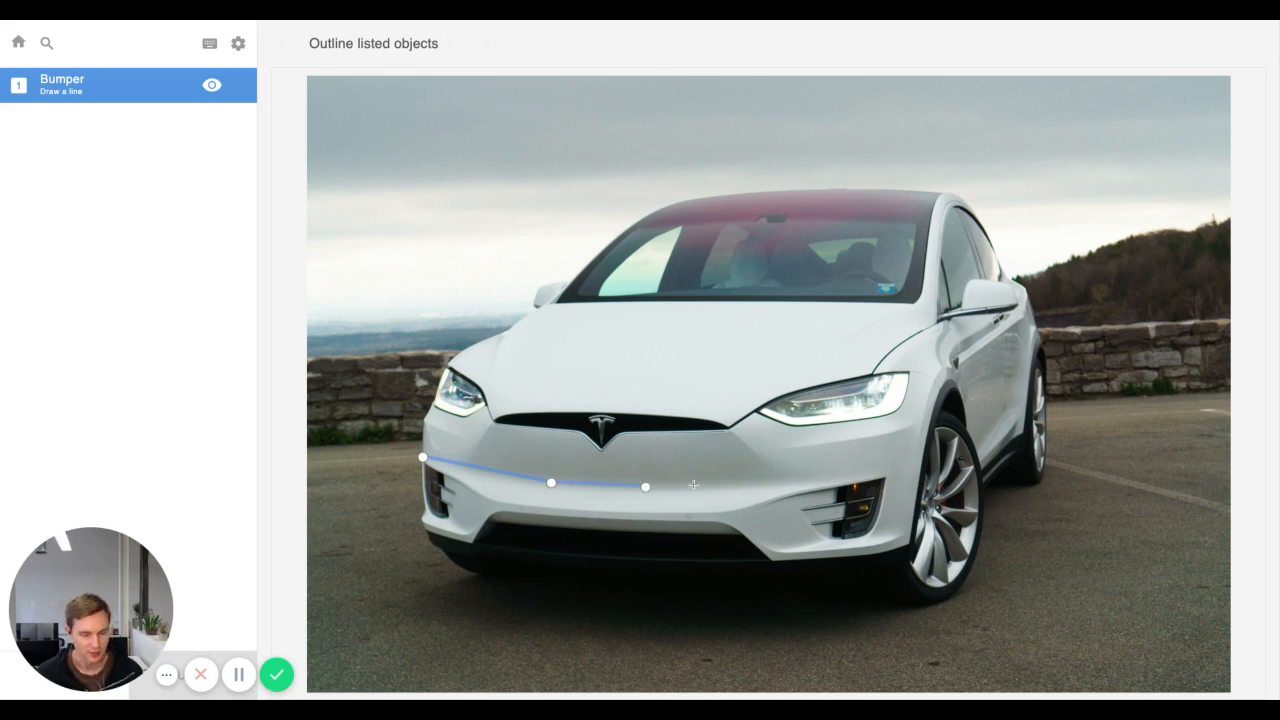
pyautogui.click(763, 485)
pyautogui.click(878, 474)
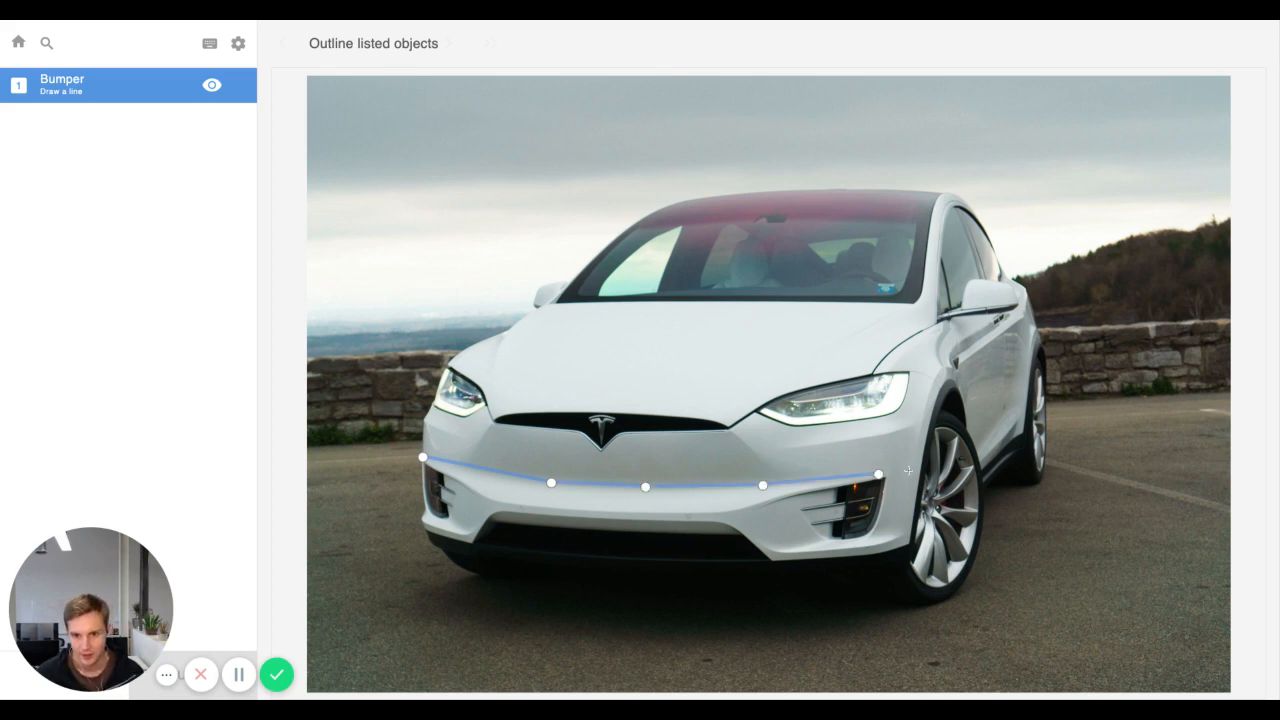
pyautogui.click(918, 468)
pyautogui.click(919, 470)
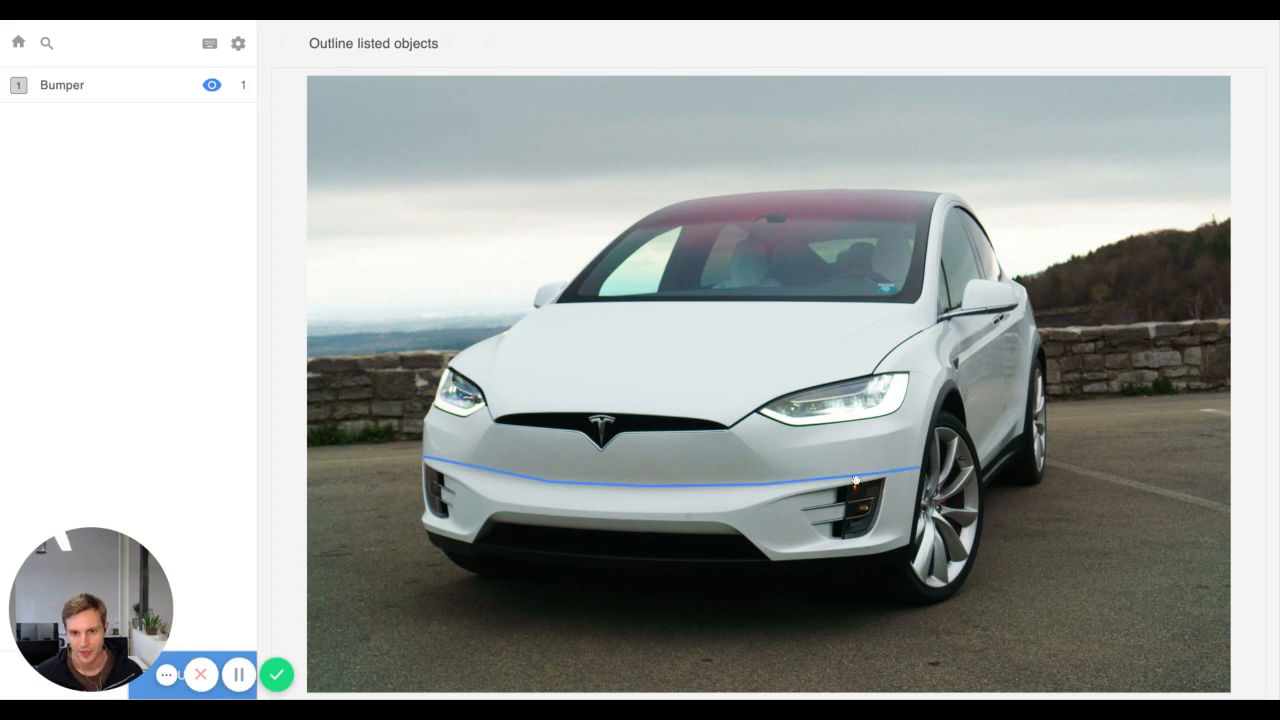
# - Submit the white car's label and skip the side-view image of the black car
pyautogui.moveTo(133, 600); pyautogui.dragTo(131, 518)
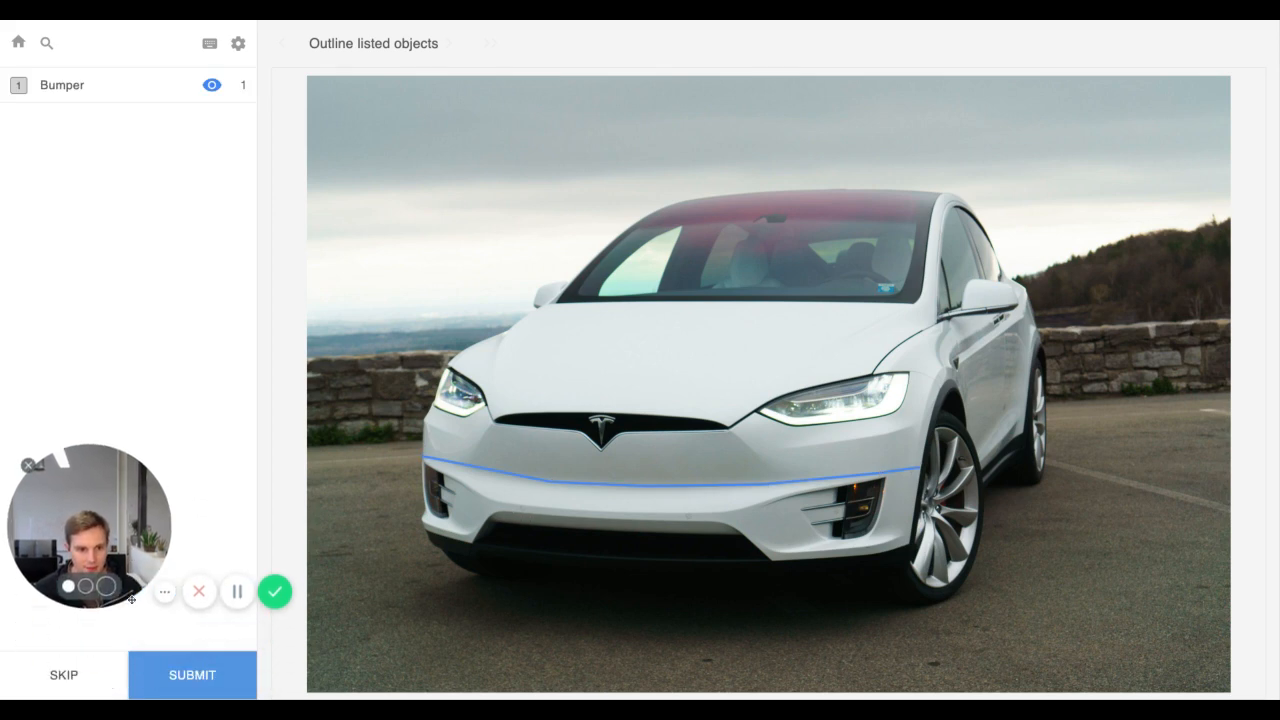
pyautogui.click(192, 675)
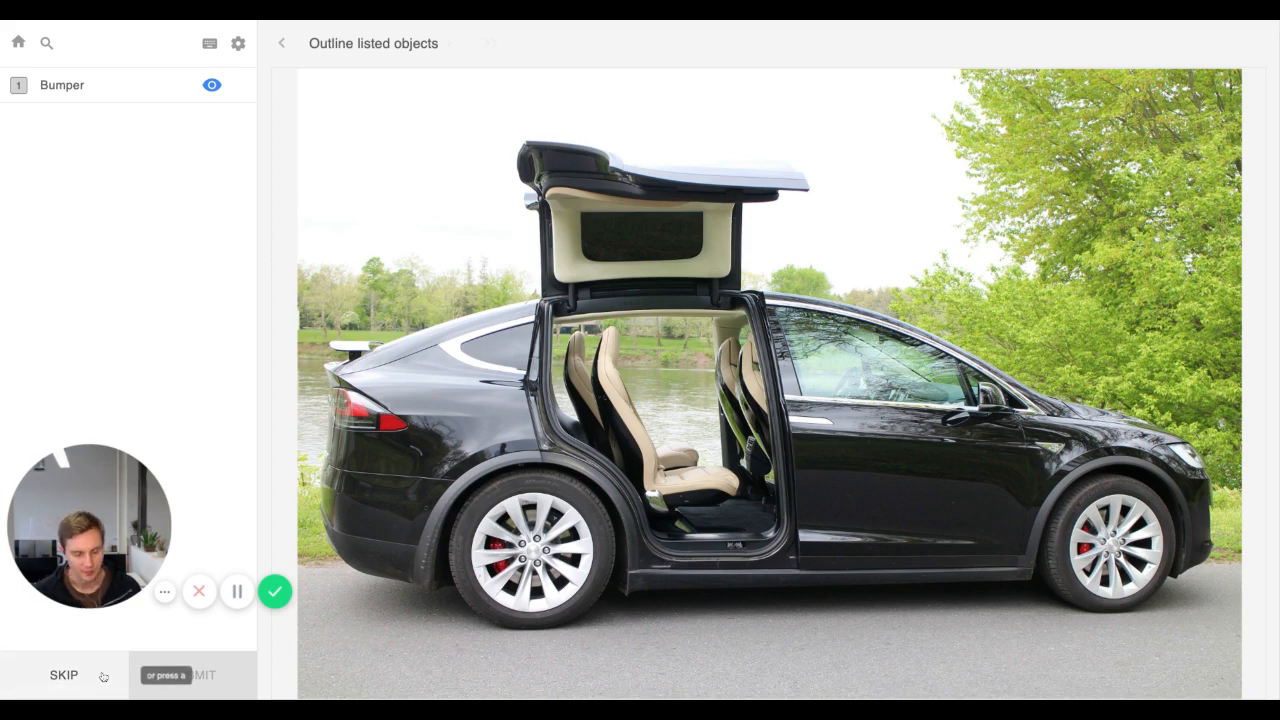
pyautogui.click(71, 684)
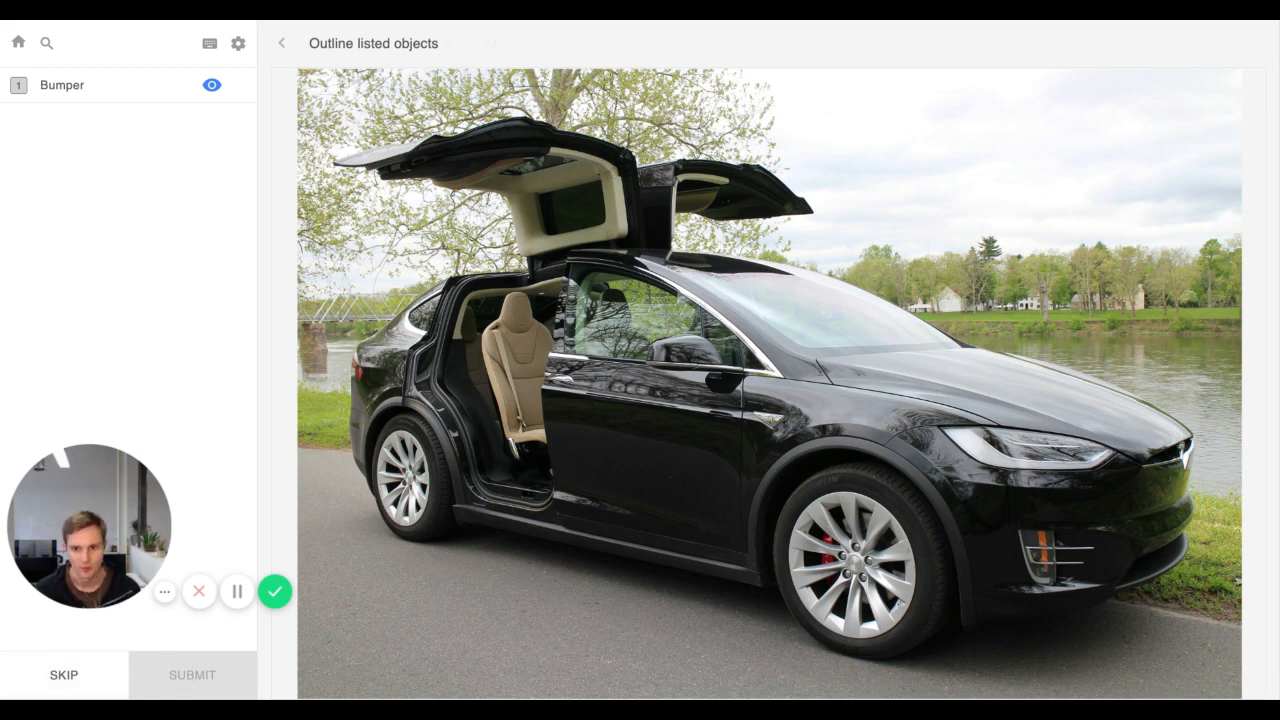
# - Draw a five-point Bumper line along the black car's front bumper, ending at the front wheel arch
pyautogui.press('1')
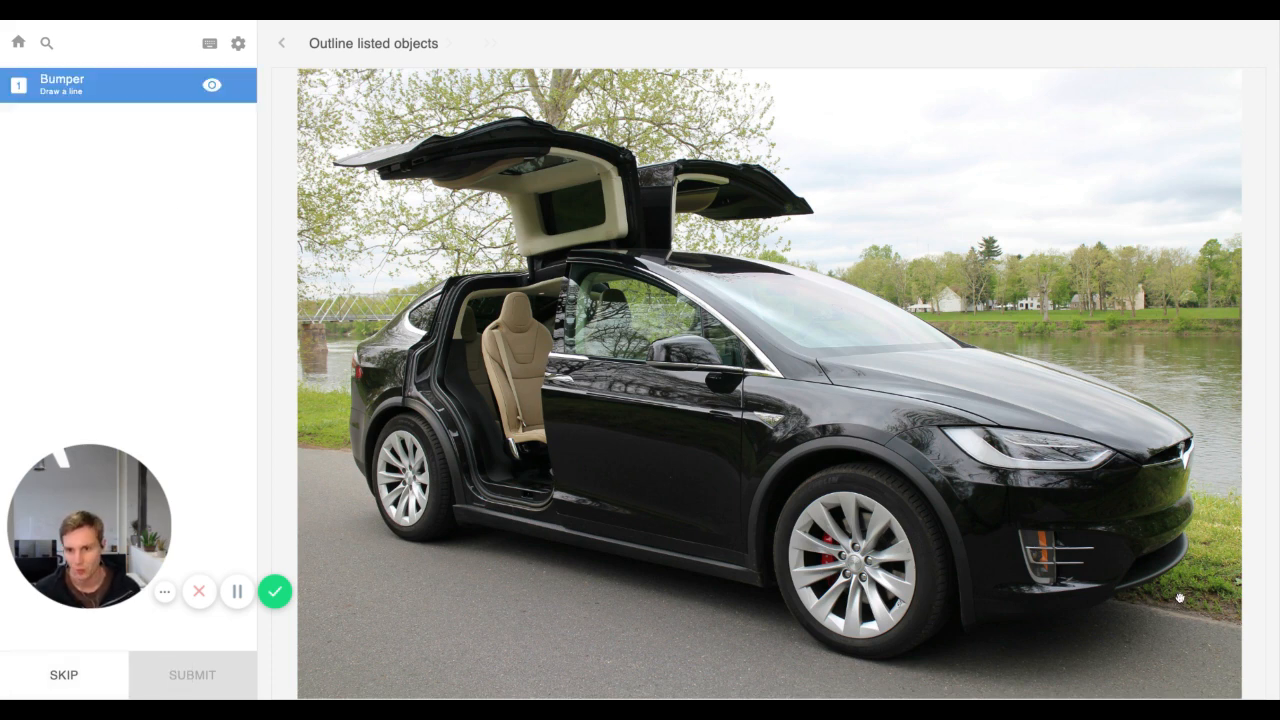
pyautogui.click(1190, 489)
pyautogui.click(1170, 511)
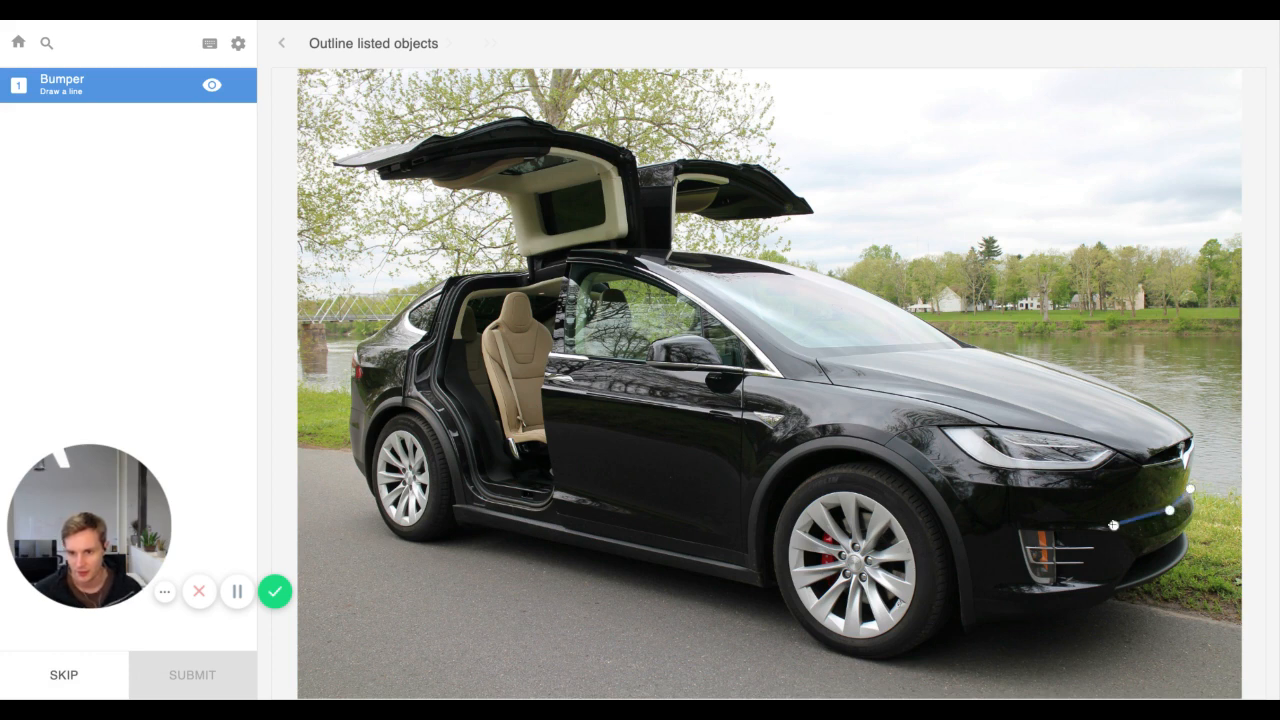
pyautogui.click(1046, 525)
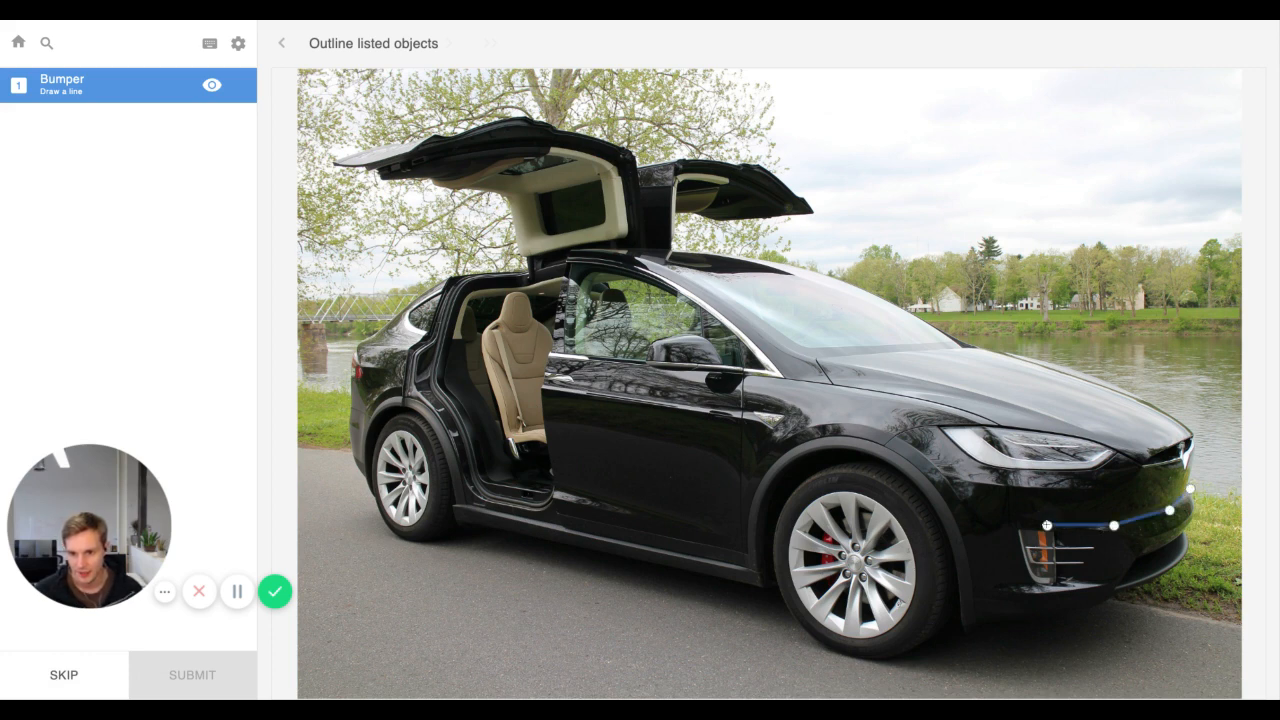
pyautogui.click(957, 528)
pyautogui.press('Escape')
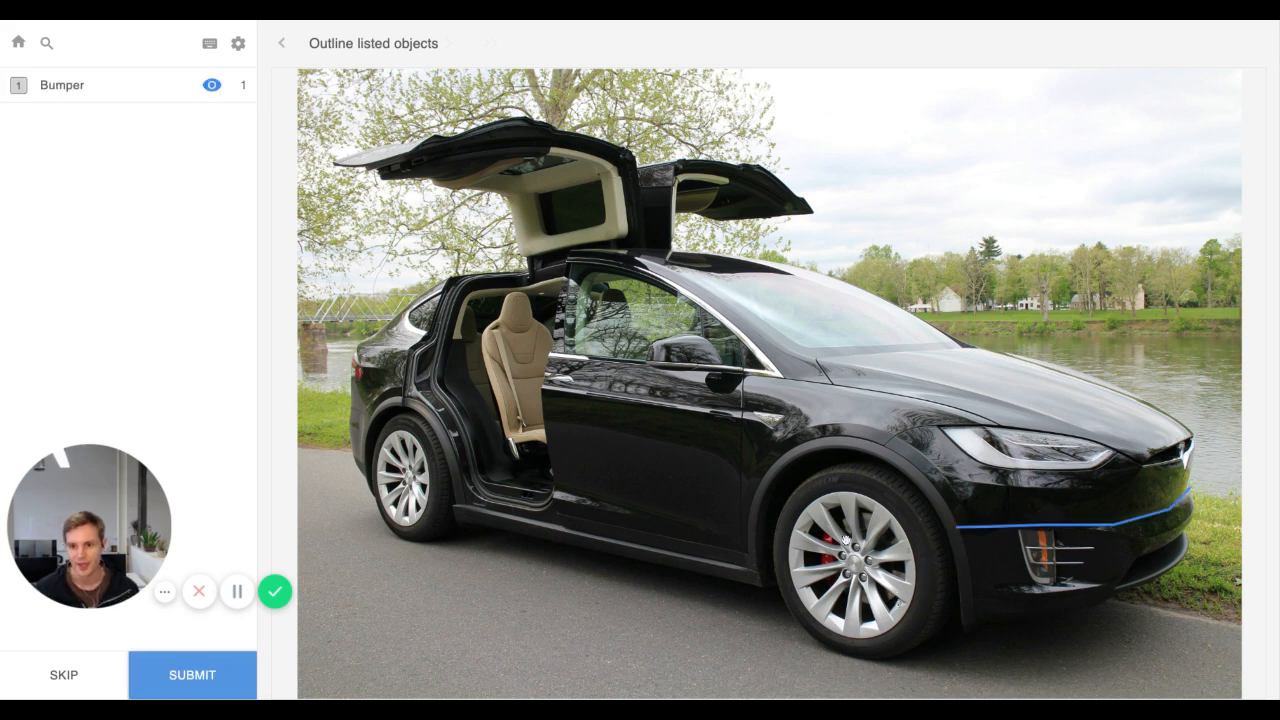
# - Refine the black car's Bumper line by shifting its end point toward the wheel arch and adding a point beside it
pyautogui.click(1129, 525)
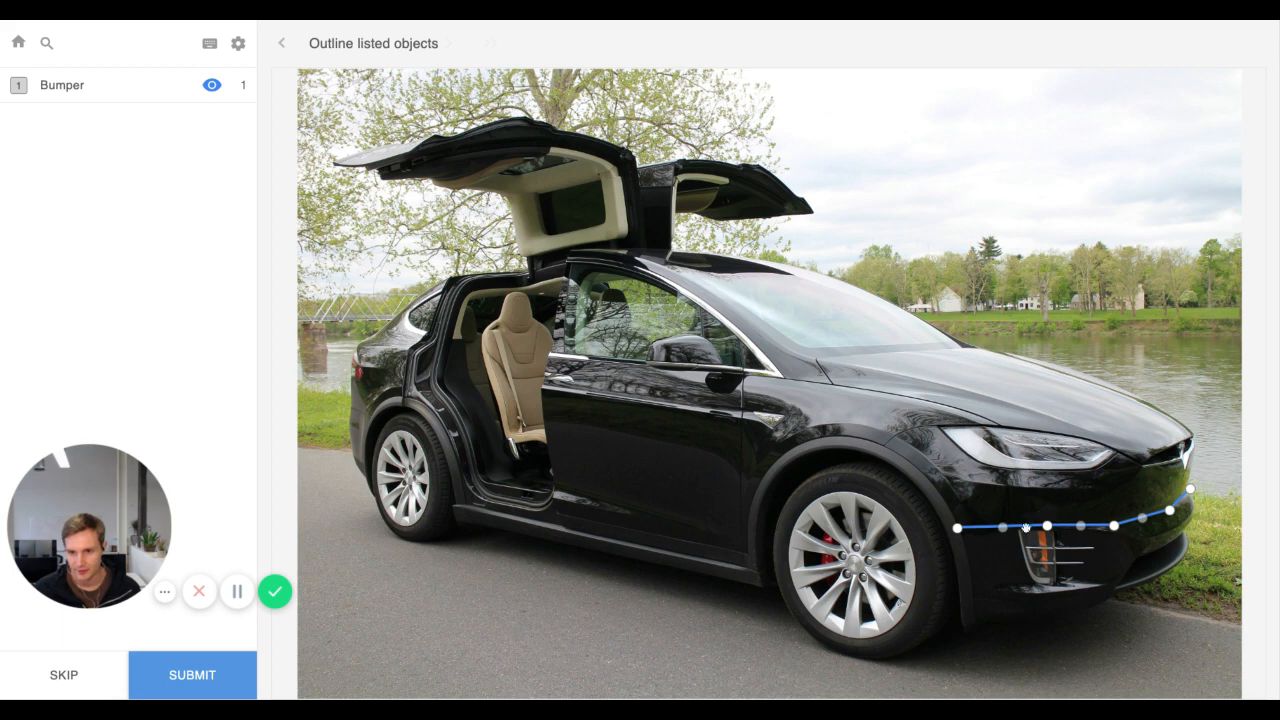
pyautogui.moveTo(958, 531); pyautogui.dragTo(951, 529)
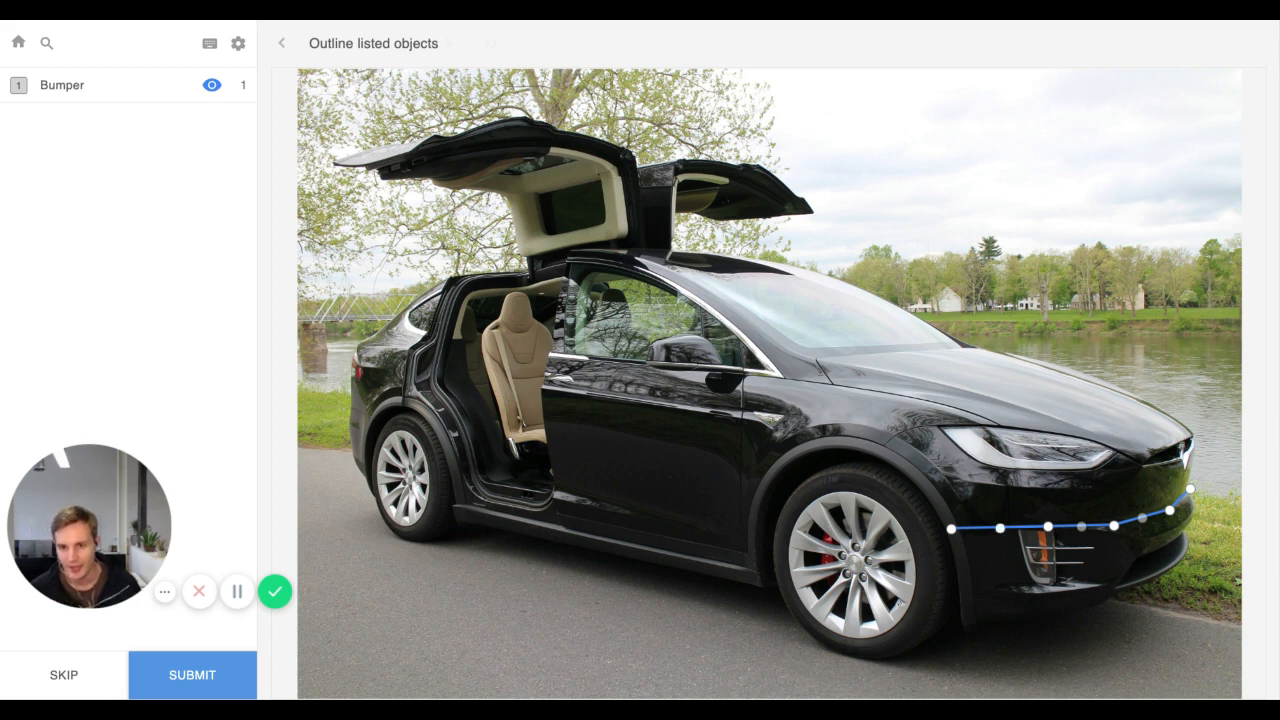
pyautogui.moveTo(1000, 527)
pyautogui.mouseDown()
pyautogui.moveTo(972, 493)
pyautogui.moveTo(995, 549)
pyautogui.moveTo(995, 526)
pyautogui.mouseUp()
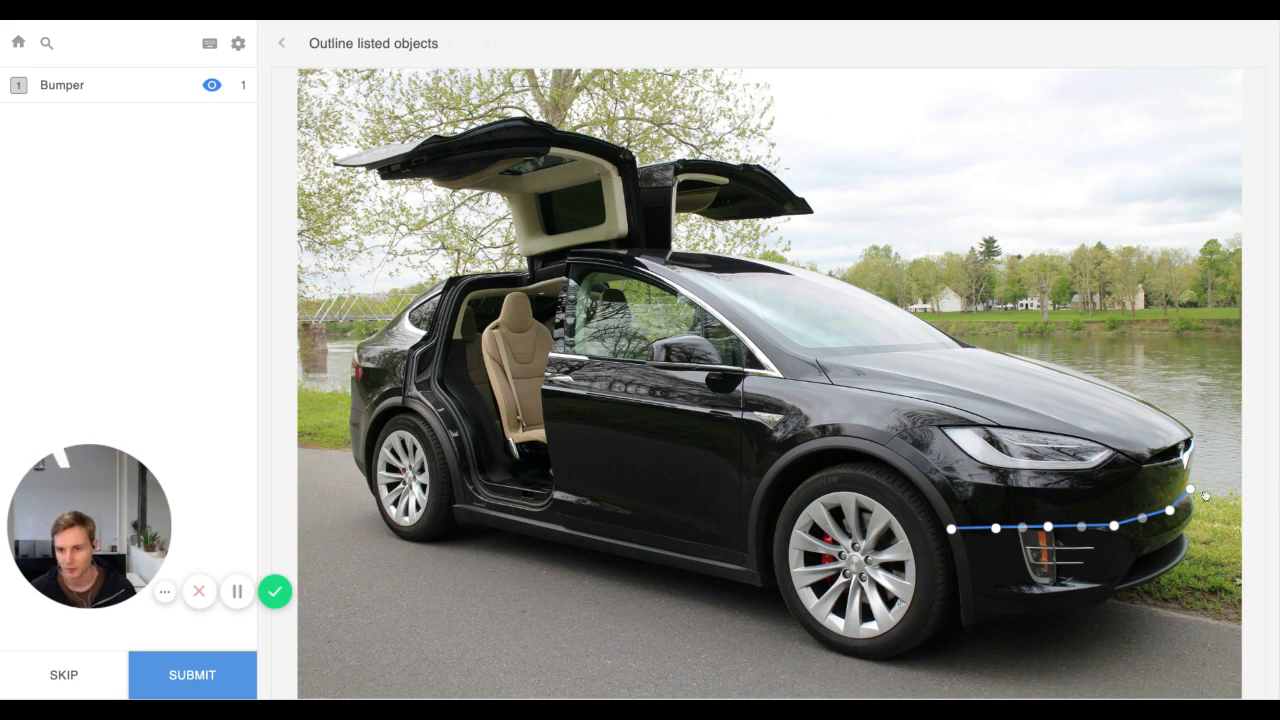
pyautogui.scroll(5, 1164, 518)
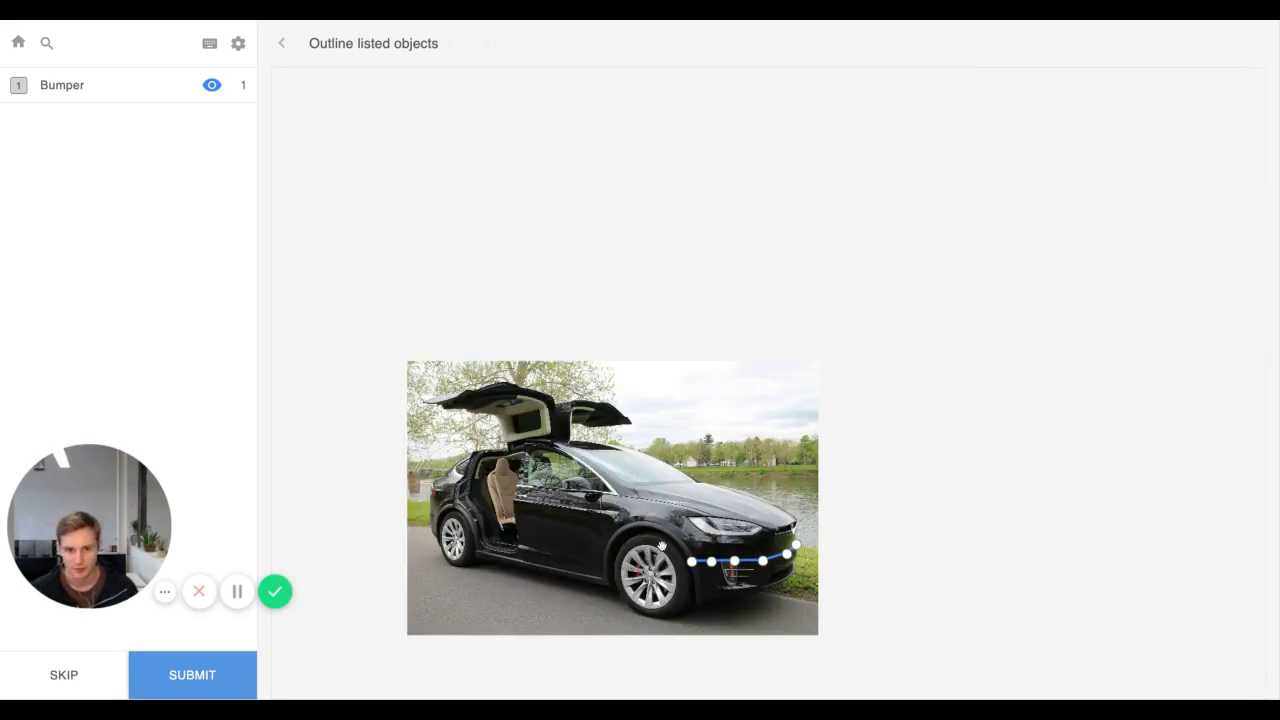
pyautogui.scroll(4, 656, 545)
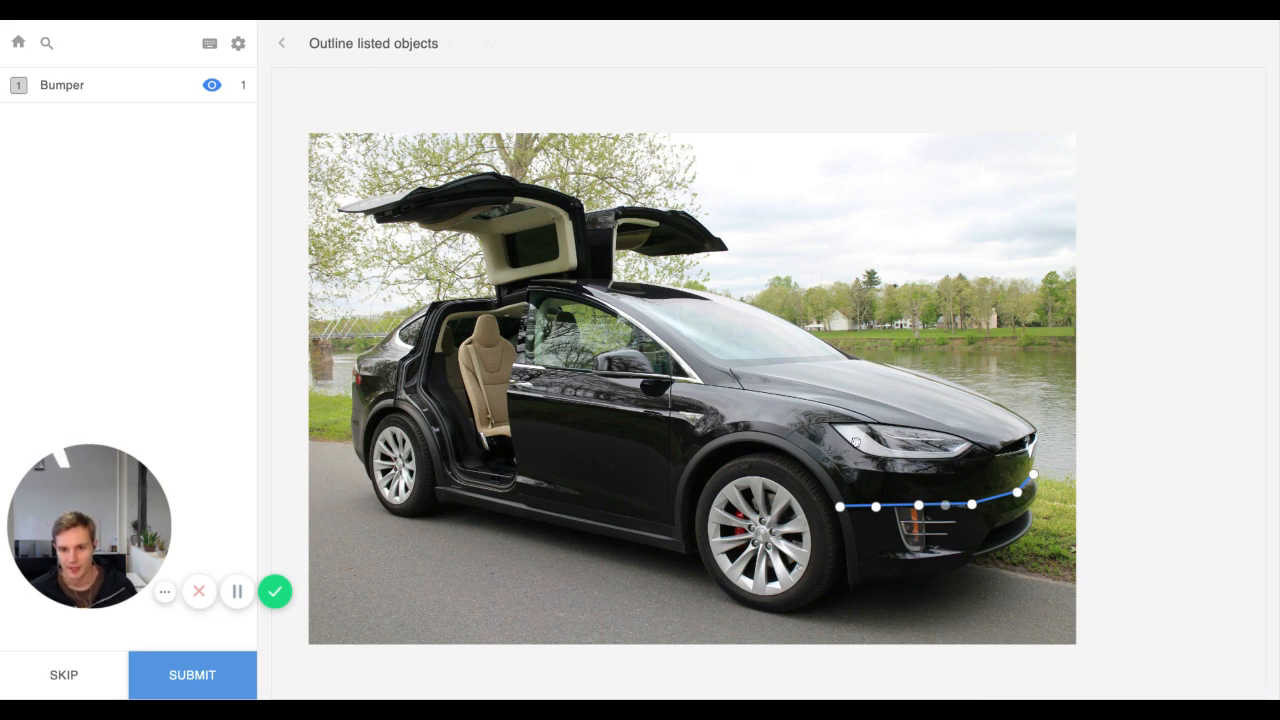
# - Submit the black car's label and return to the project overview
pyautogui.click(932, 448)
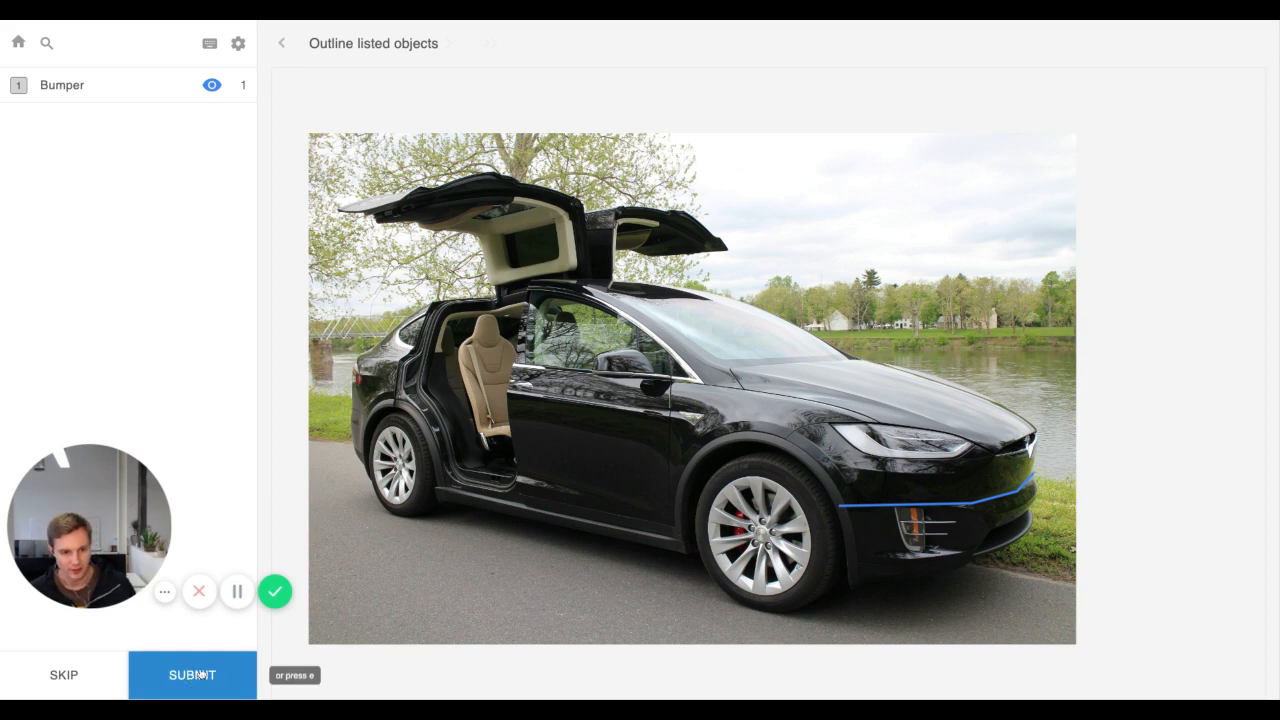
pyautogui.press('e')
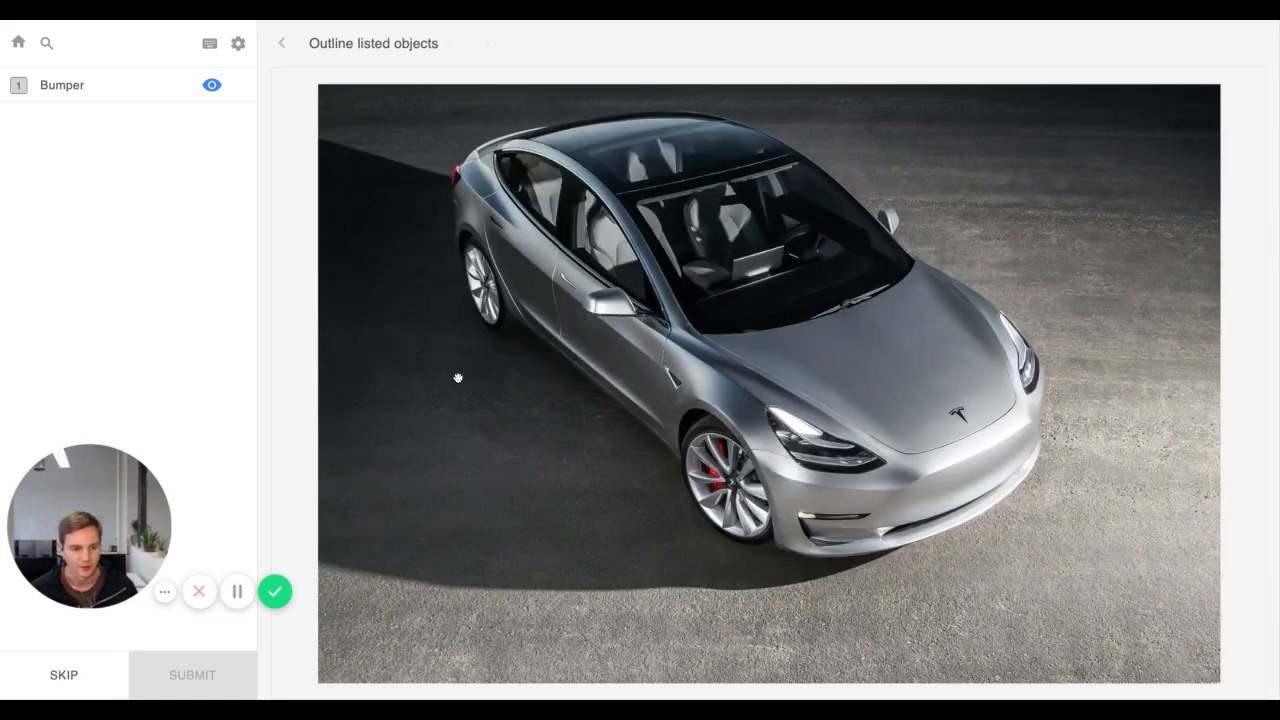
pyautogui.click(18, 45)
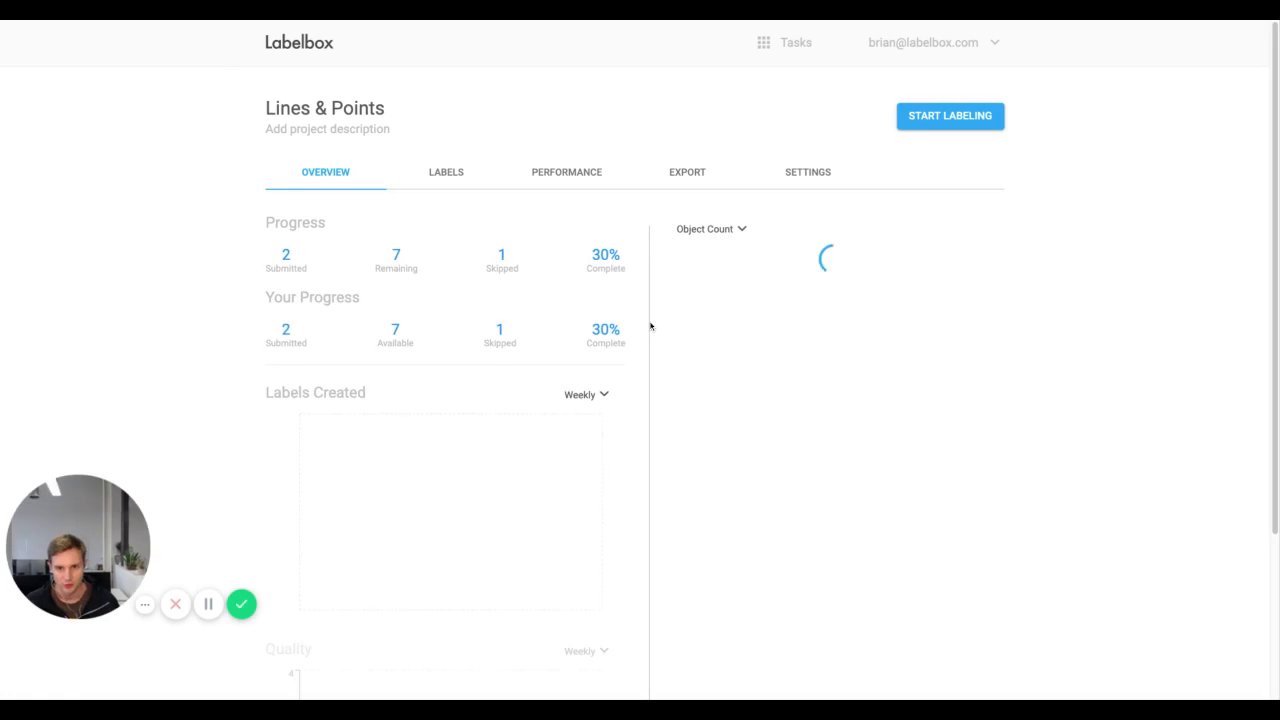
# - Open the Image Labeling interface for editing from the Labeling Interface settings of the Lines & Points project
pyautogui.click(818, 173)
pyautogui.click(344, 247)
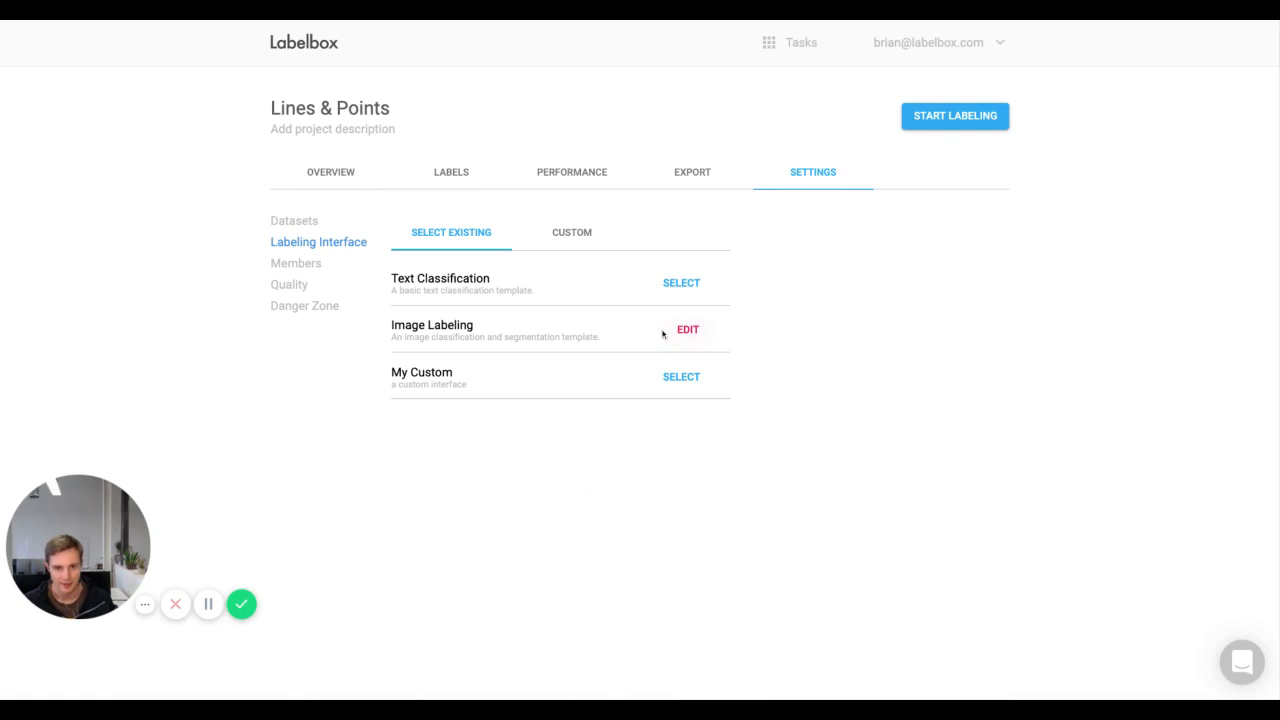
pyautogui.click(664, 333)
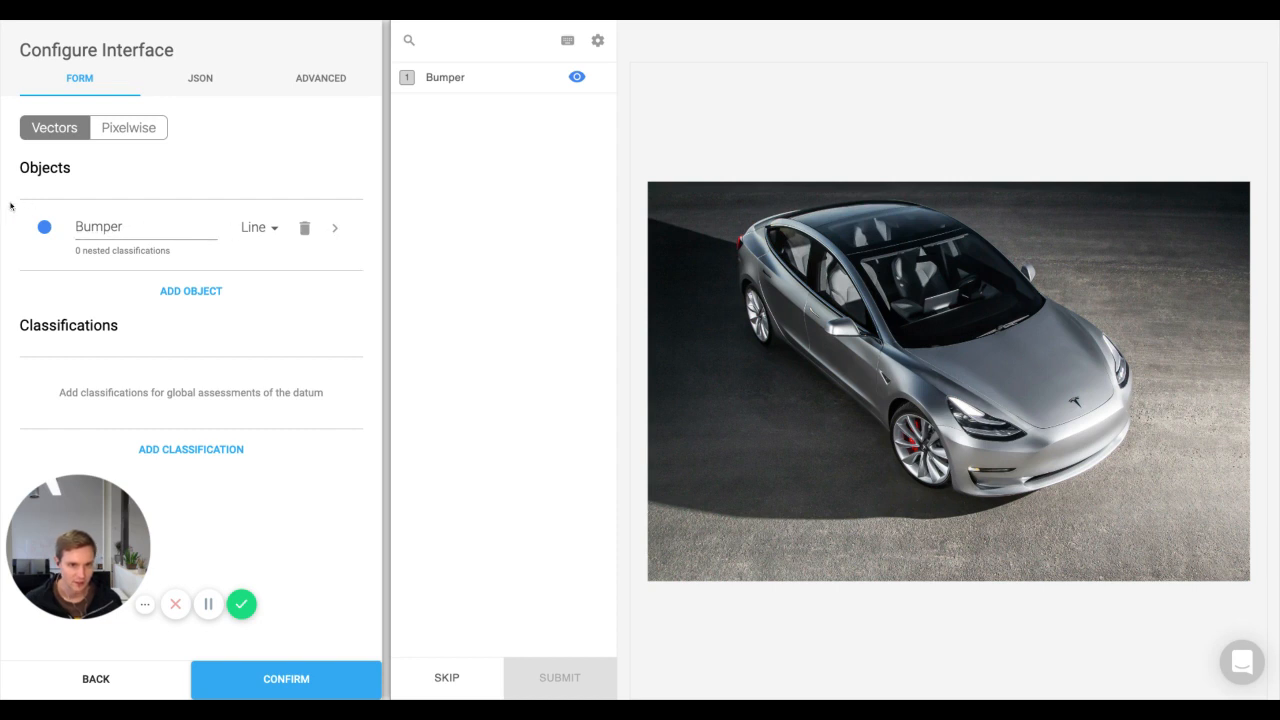
# - Add a required nested classification to the Bumper object with the instructions "Is the bumper fully visible?"
pyautogui.click(340, 229)
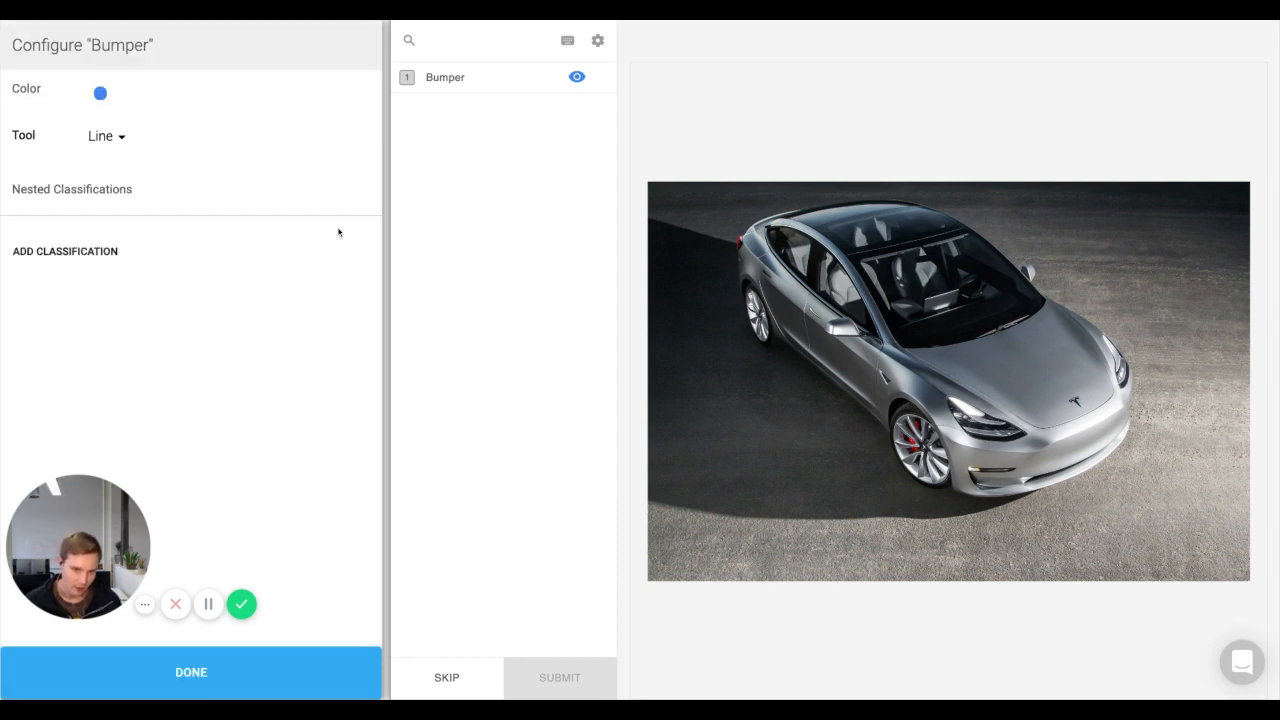
pyautogui.click(82, 256)
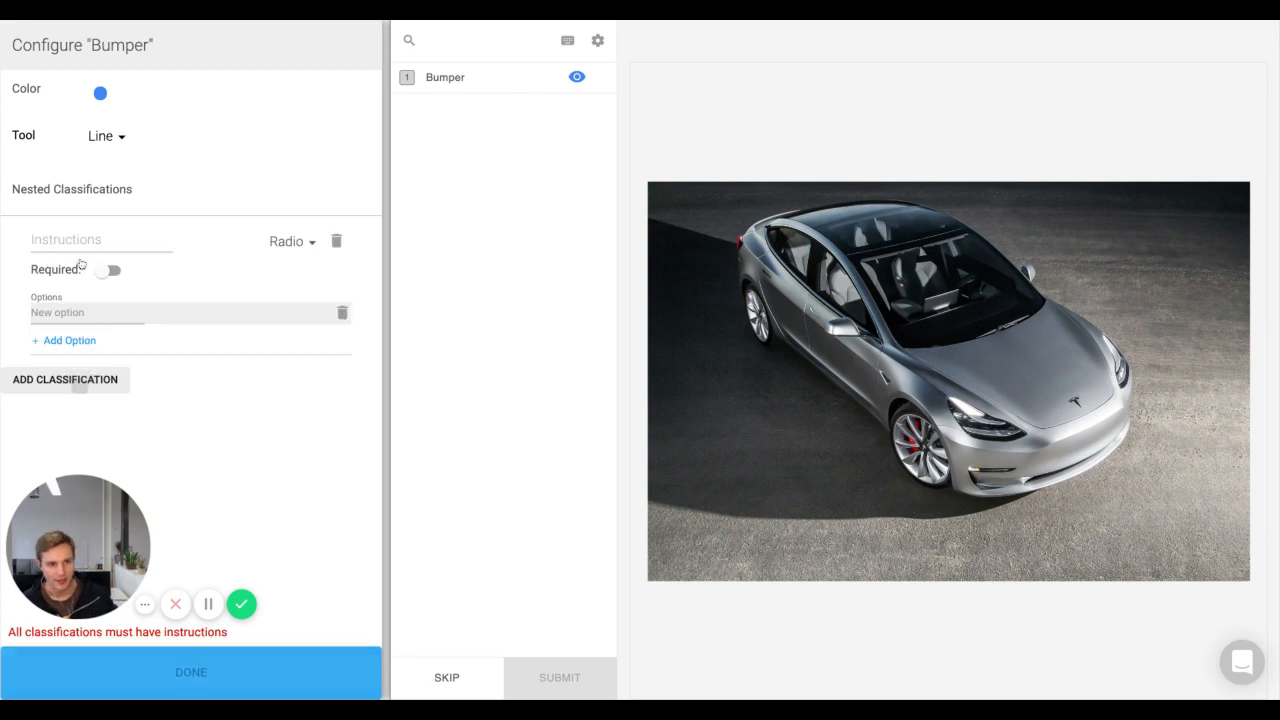
pyautogui.click(85, 239)
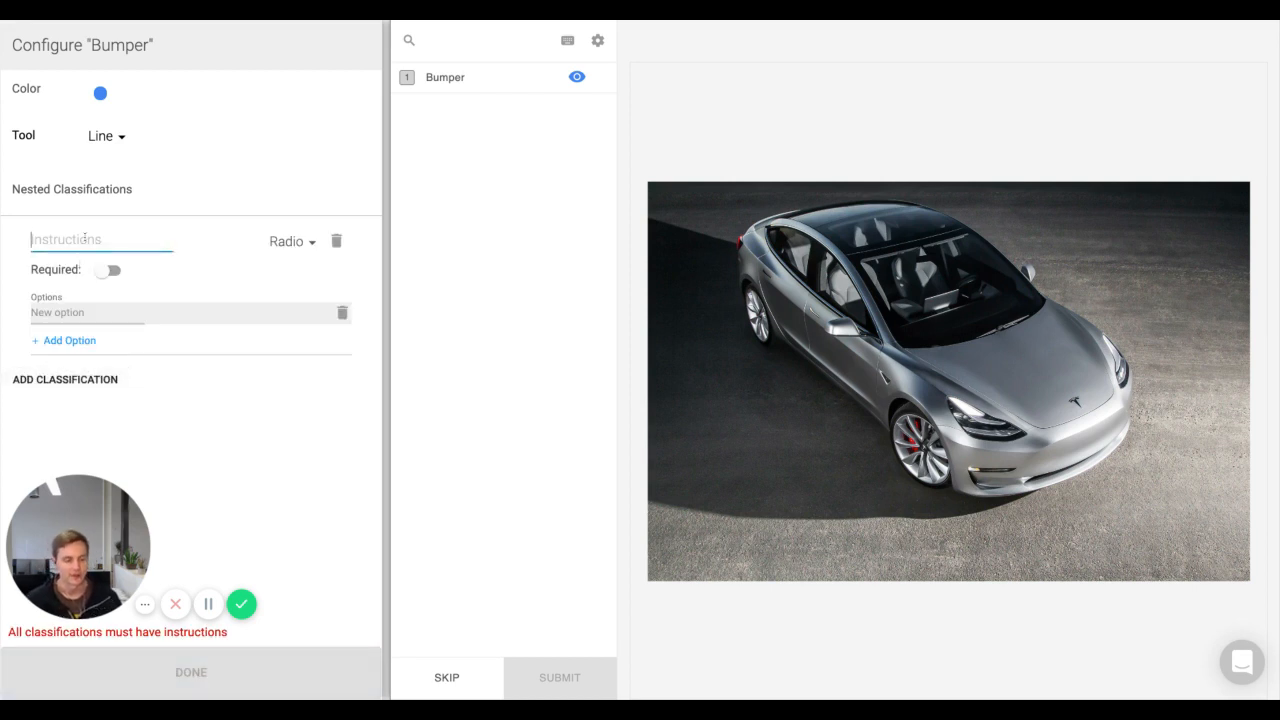
pyautogui.write('Is the bumper ')
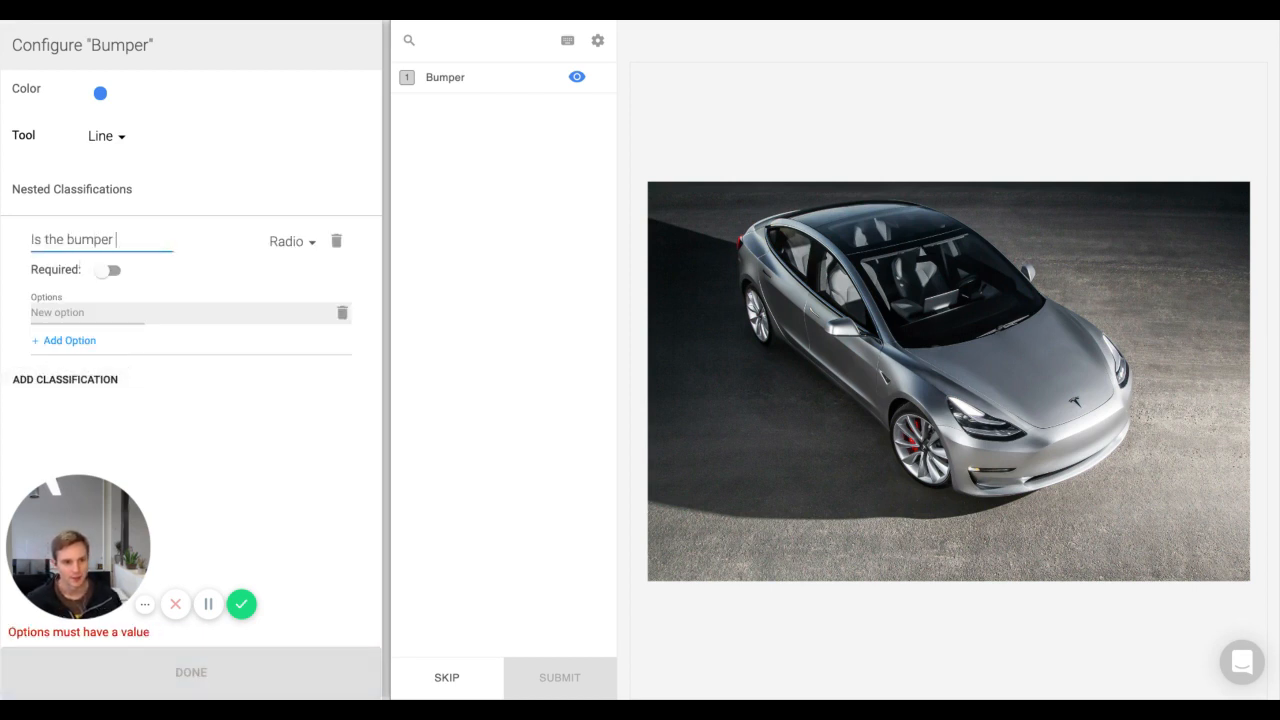
pyautogui.write('fully visible?')
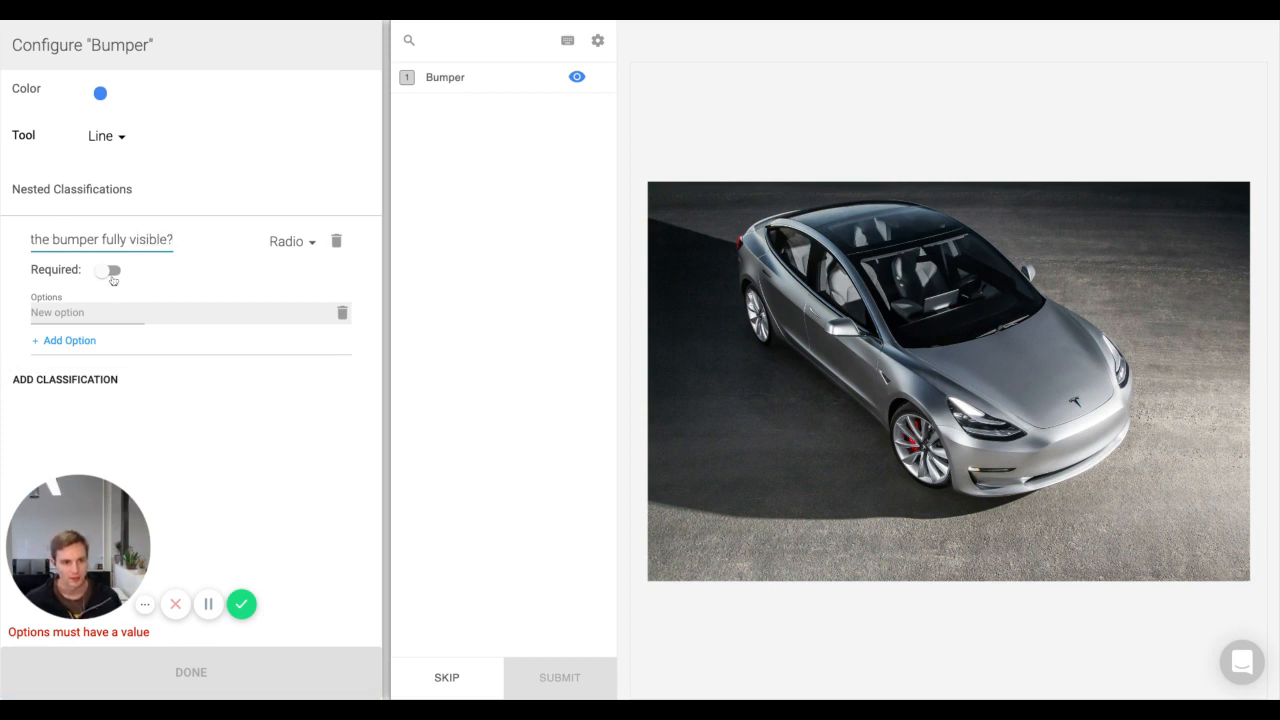
pyautogui.click(109, 271)
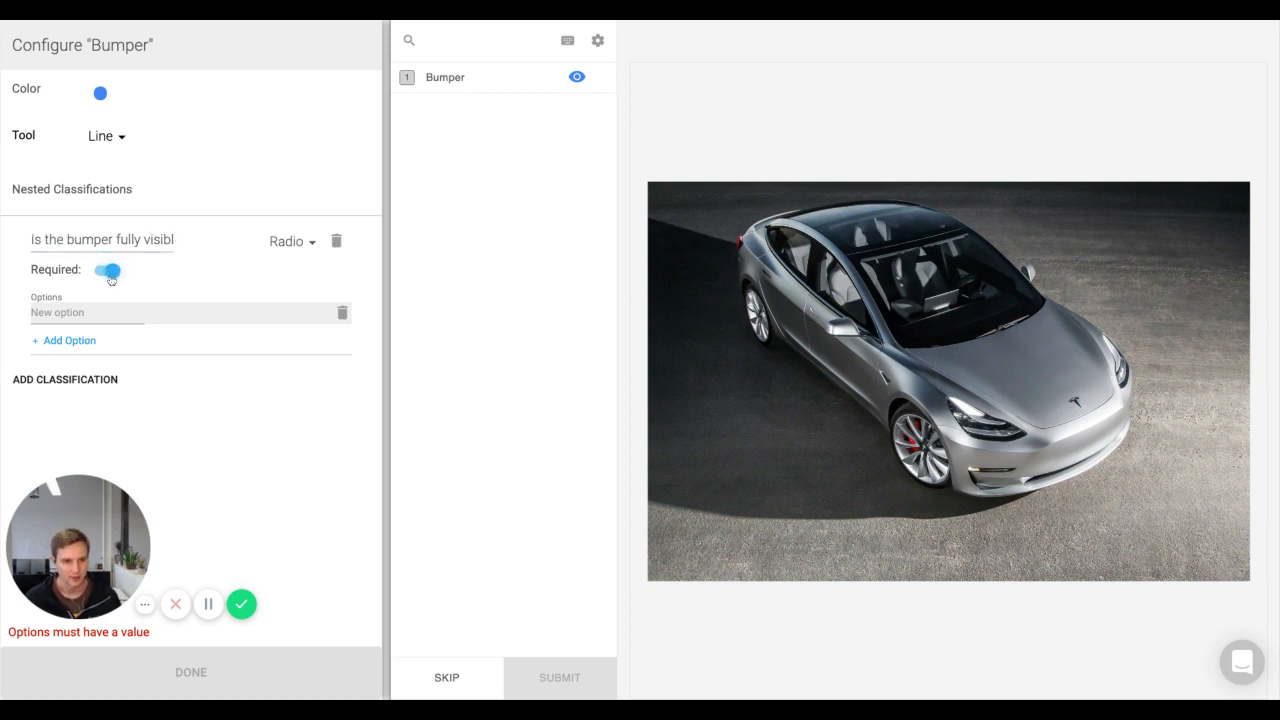
# - Give the nested classification the answer options Yes and No and change its type to Checklist
pyautogui.click(99, 312)
pyautogui.write('Yes')
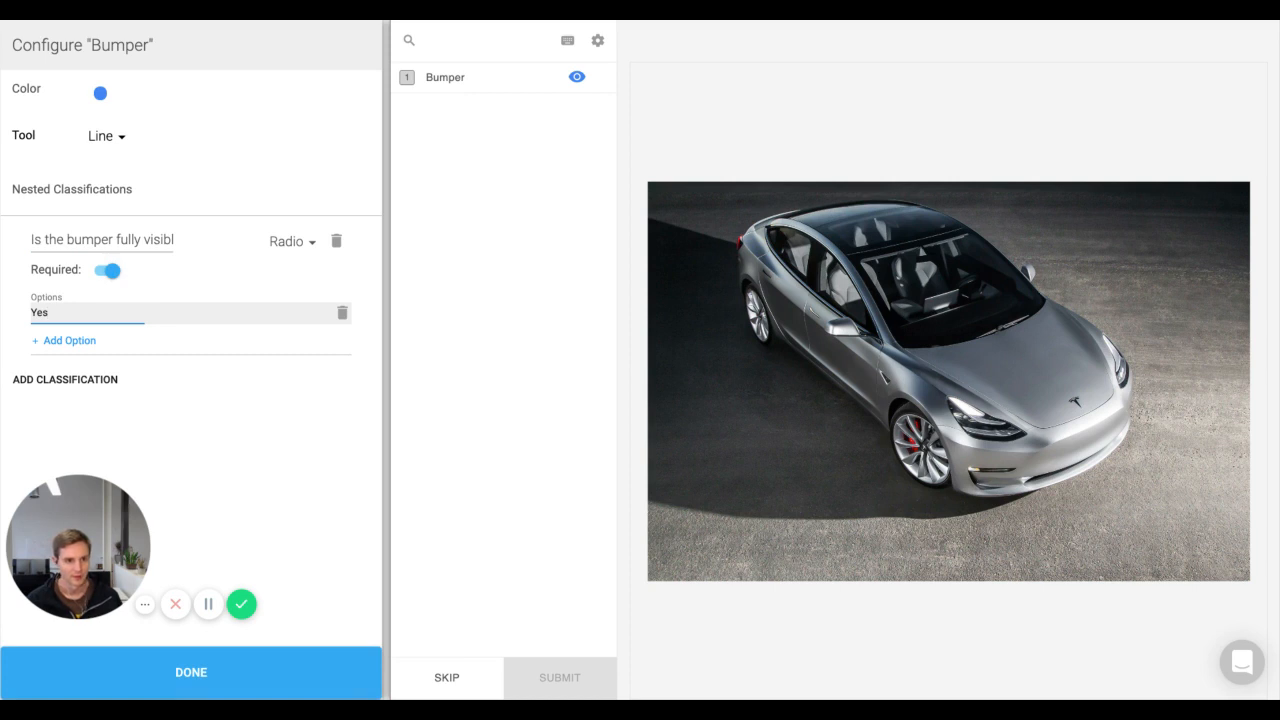
pyautogui.click(306, 242)
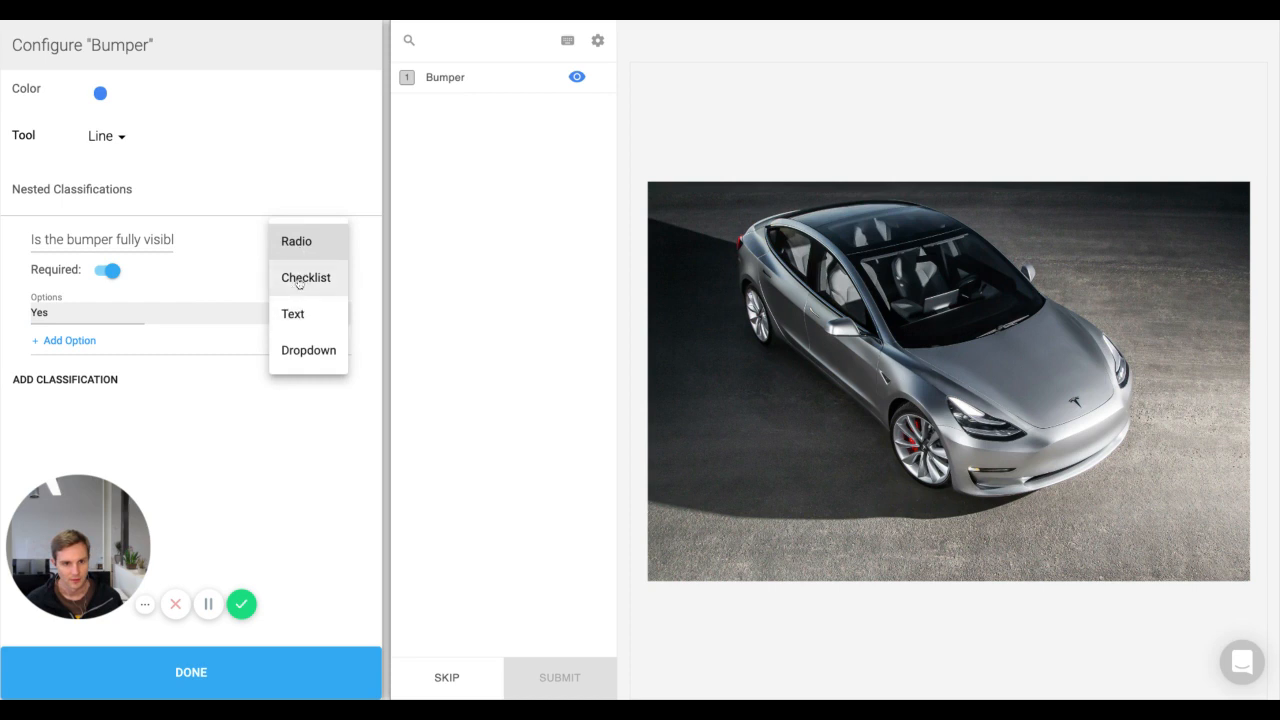
pyautogui.click(300, 282)
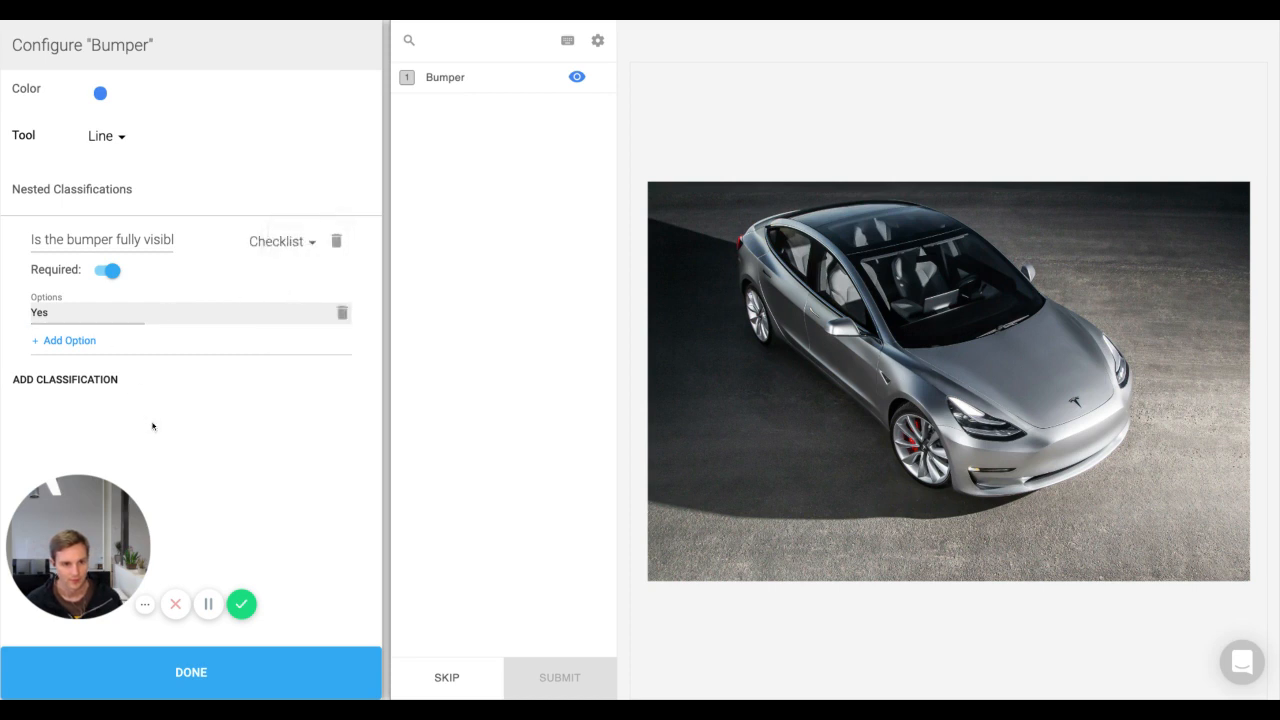
pyautogui.click(69, 340)
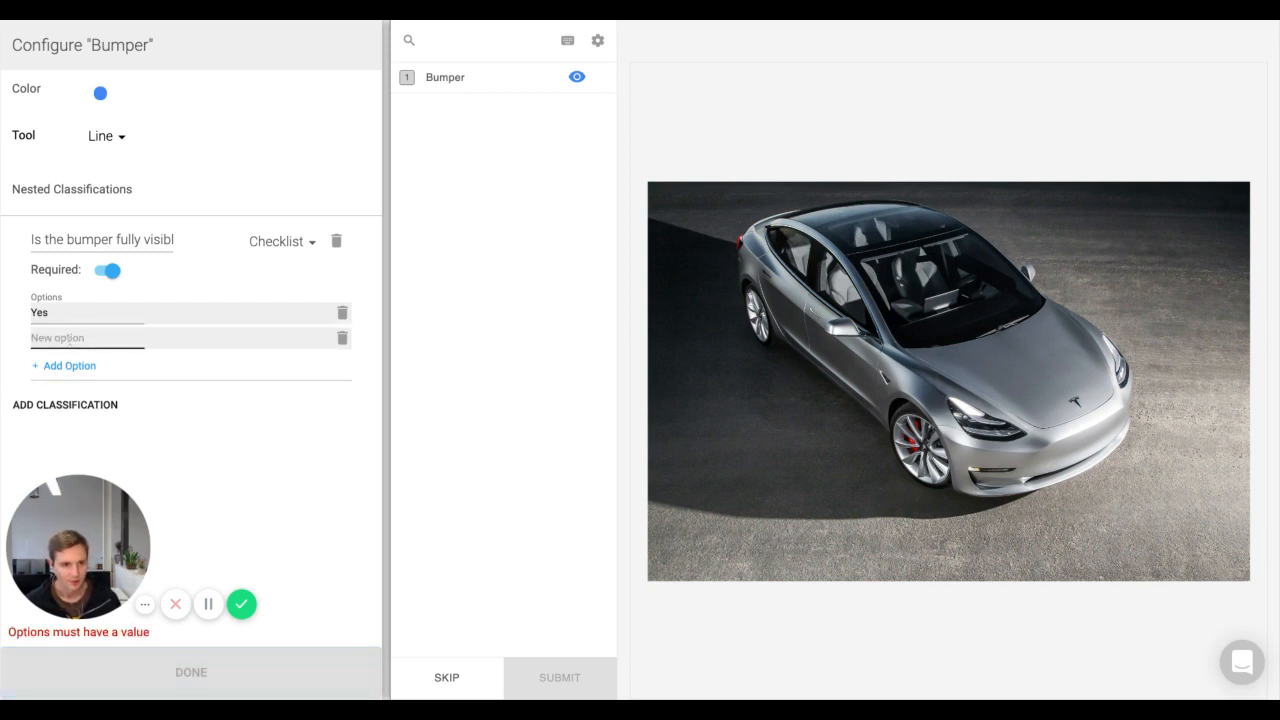
pyautogui.click(69, 340)
pyautogui.write('No')
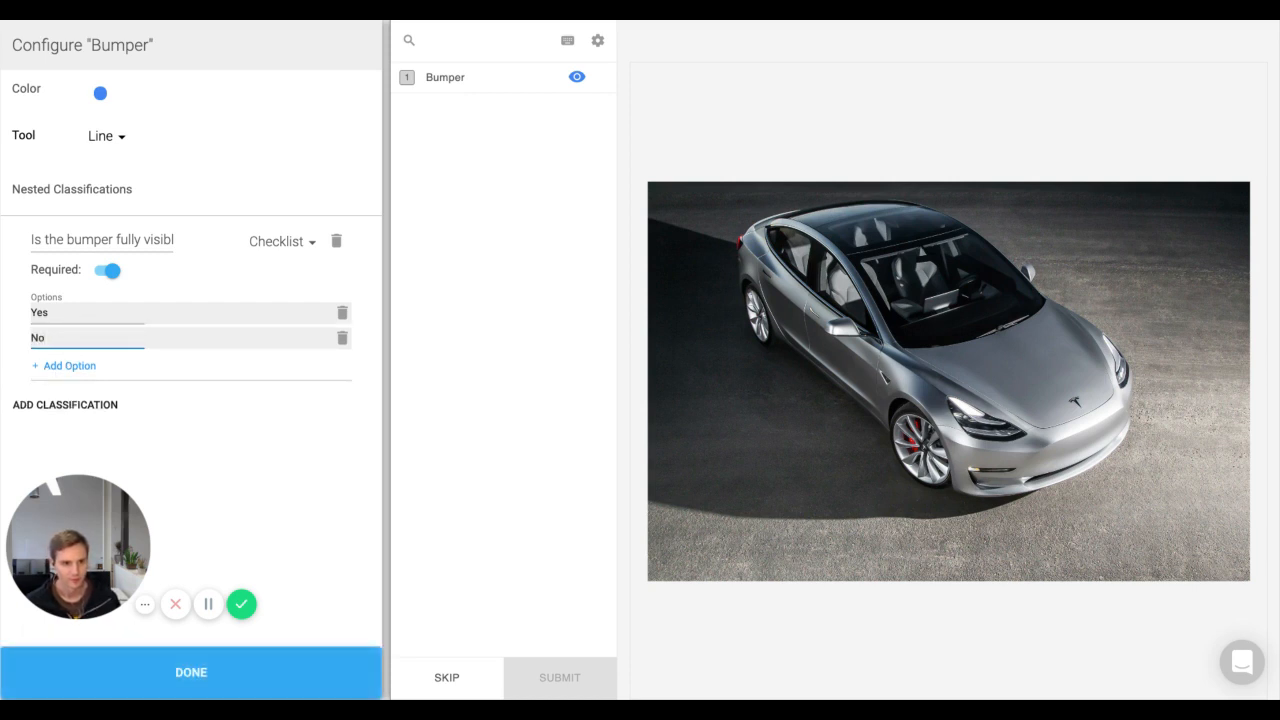
# - Set the nested classification's type to Radio and finish configuring the Bumper object
pyautogui.click(316, 245)
pyautogui.click(300, 209)
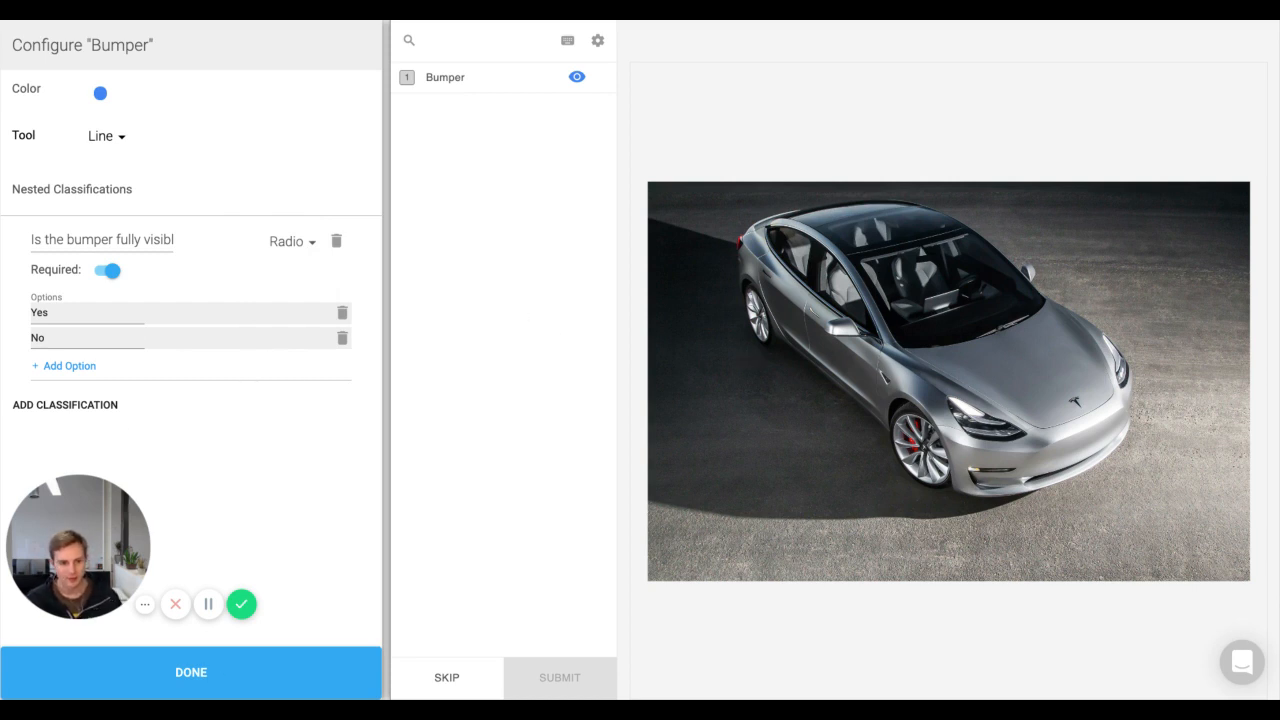
pyautogui.click(205, 677)
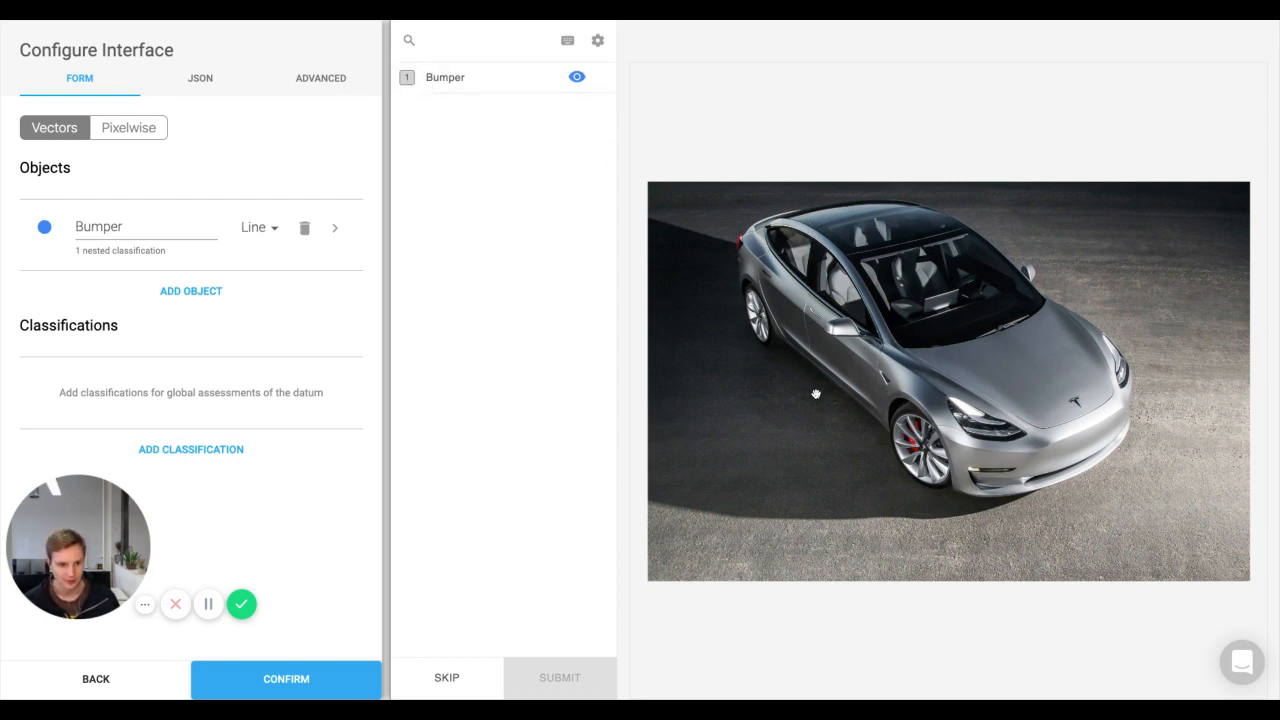
# - Test the classification by drawing a four-point Bumper line across the silver car in the preview and answering No
pyautogui.press('1')
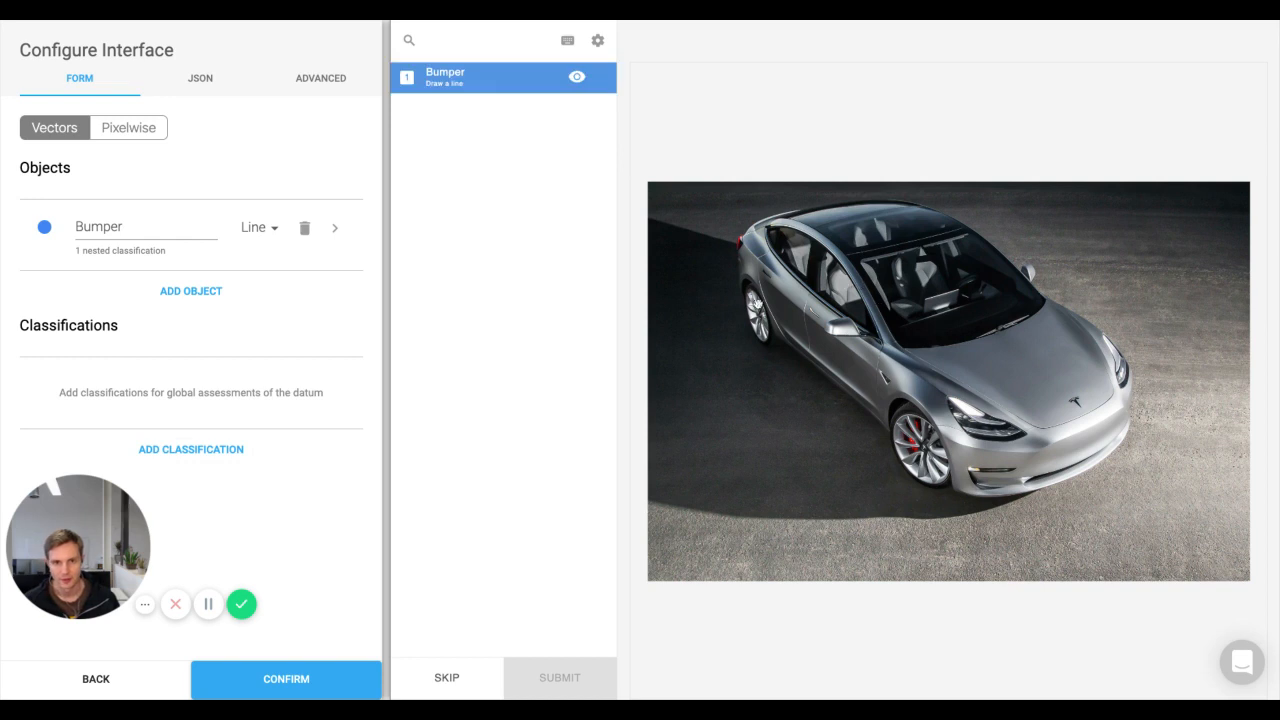
pyautogui.click(764, 312)
pyautogui.click(877, 411)
pyautogui.click(1133, 411)
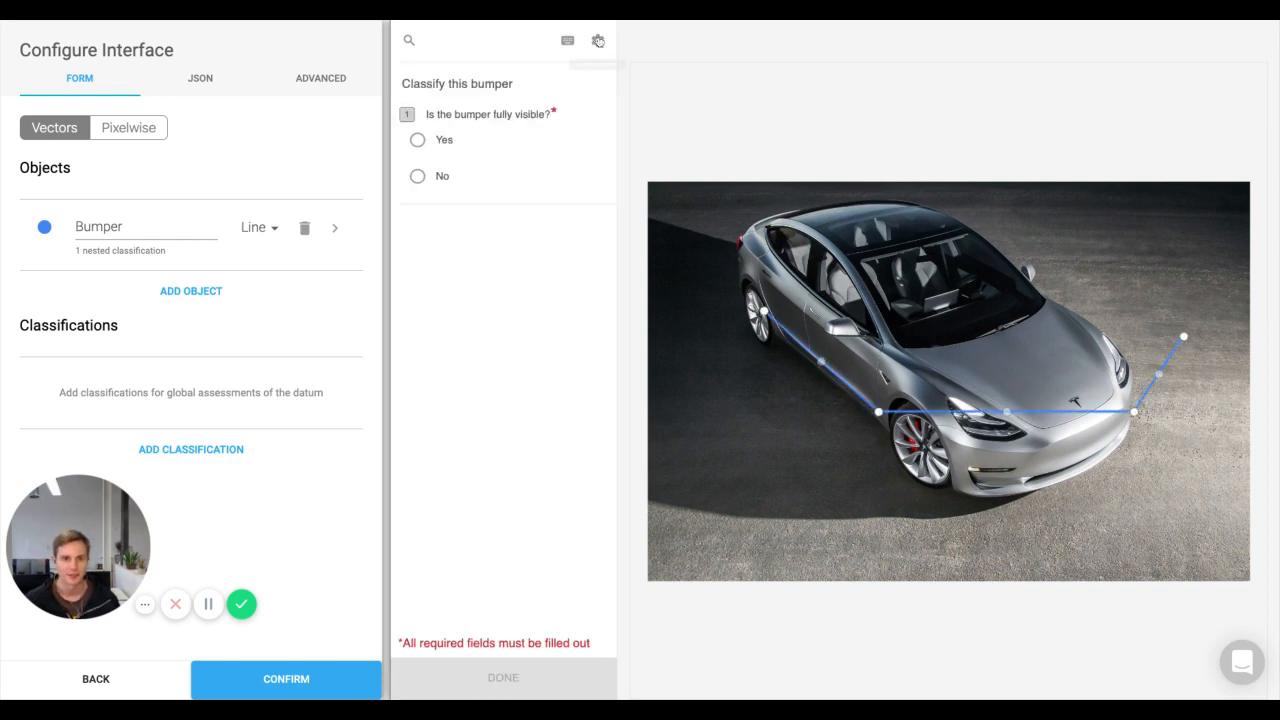
pyautogui.click(418, 177)
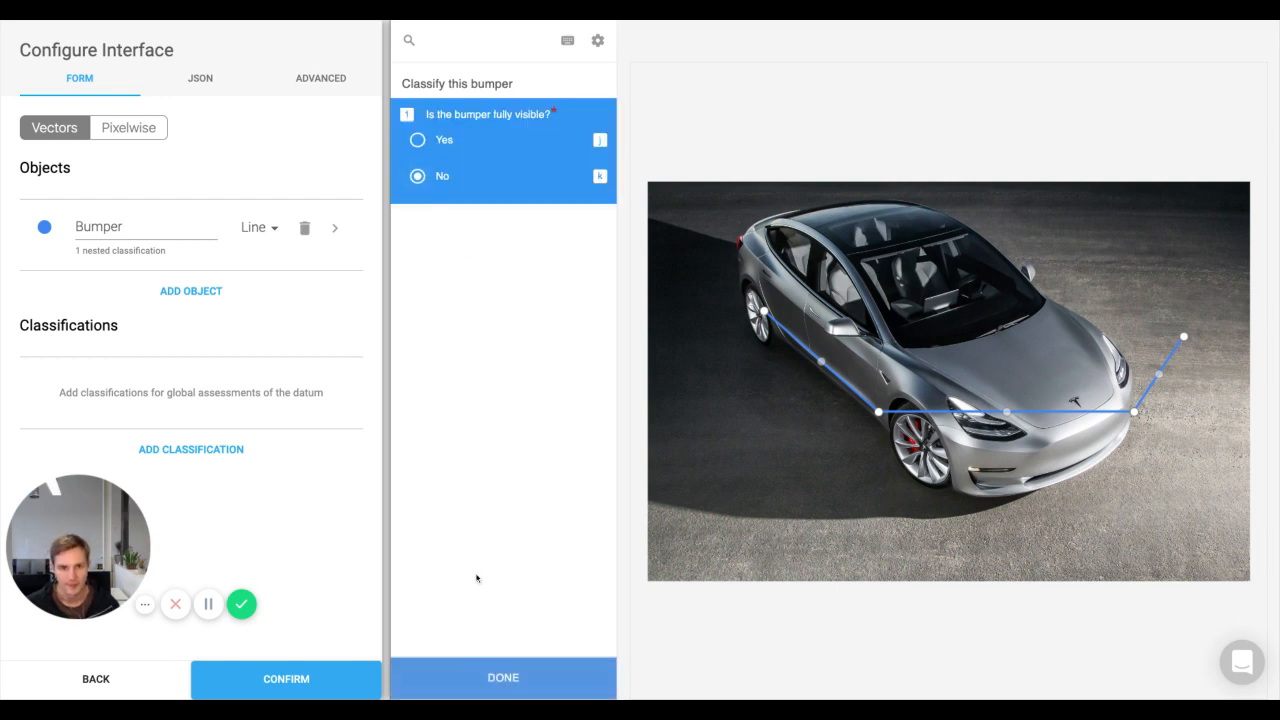
pyautogui.click(492, 686)
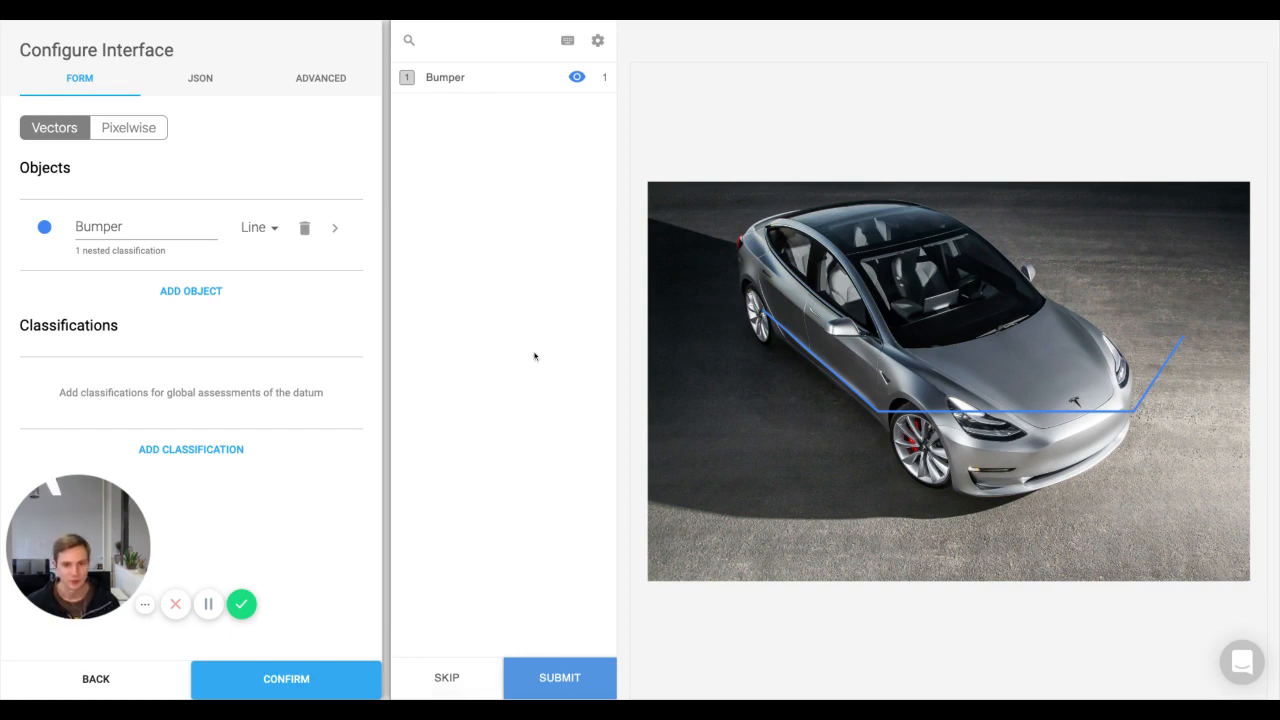
# - Draw a second four-point Bumper line over the pavement up to the front wheel and classify it as fully visible with Yes
pyautogui.press('1')
pyautogui.scroll(3, 737, 443)
pyautogui.click(737, 446)
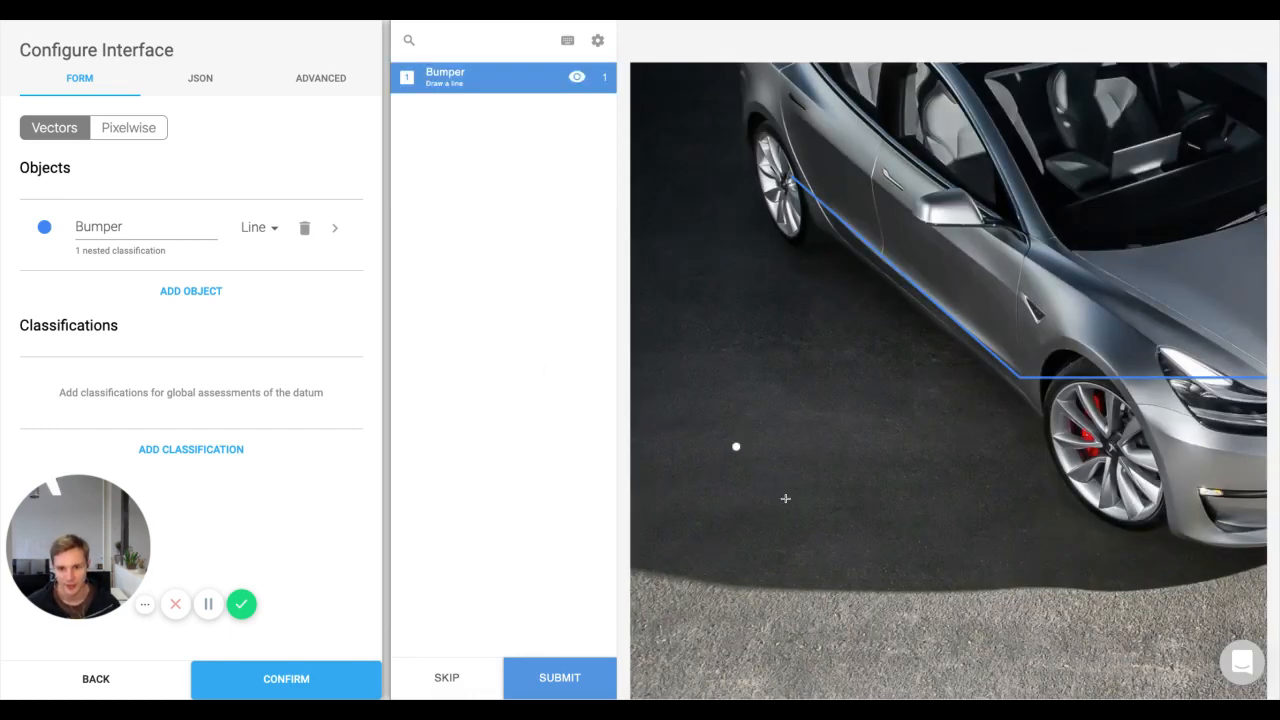
pyautogui.click(788, 499)
pyautogui.click(998, 542)
pyautogui.click(1118, 522)
pyautogui.press('Escape')
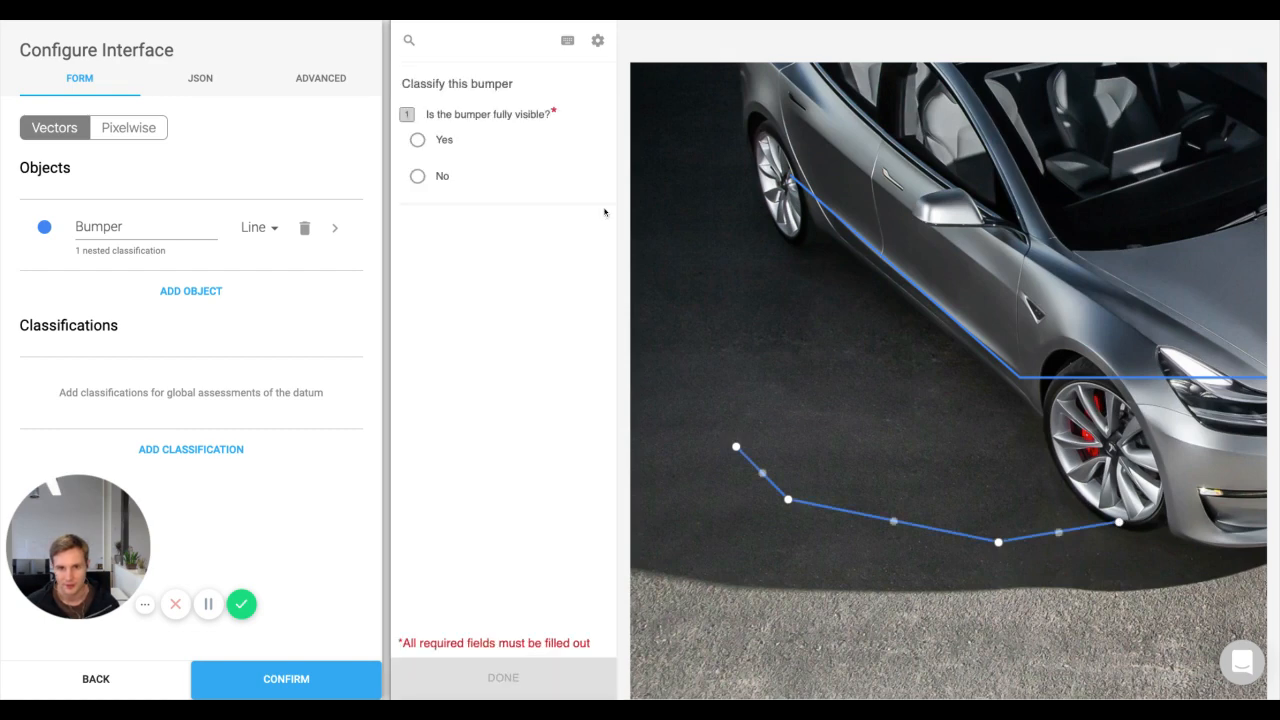
pyautogui.click(429, 143)
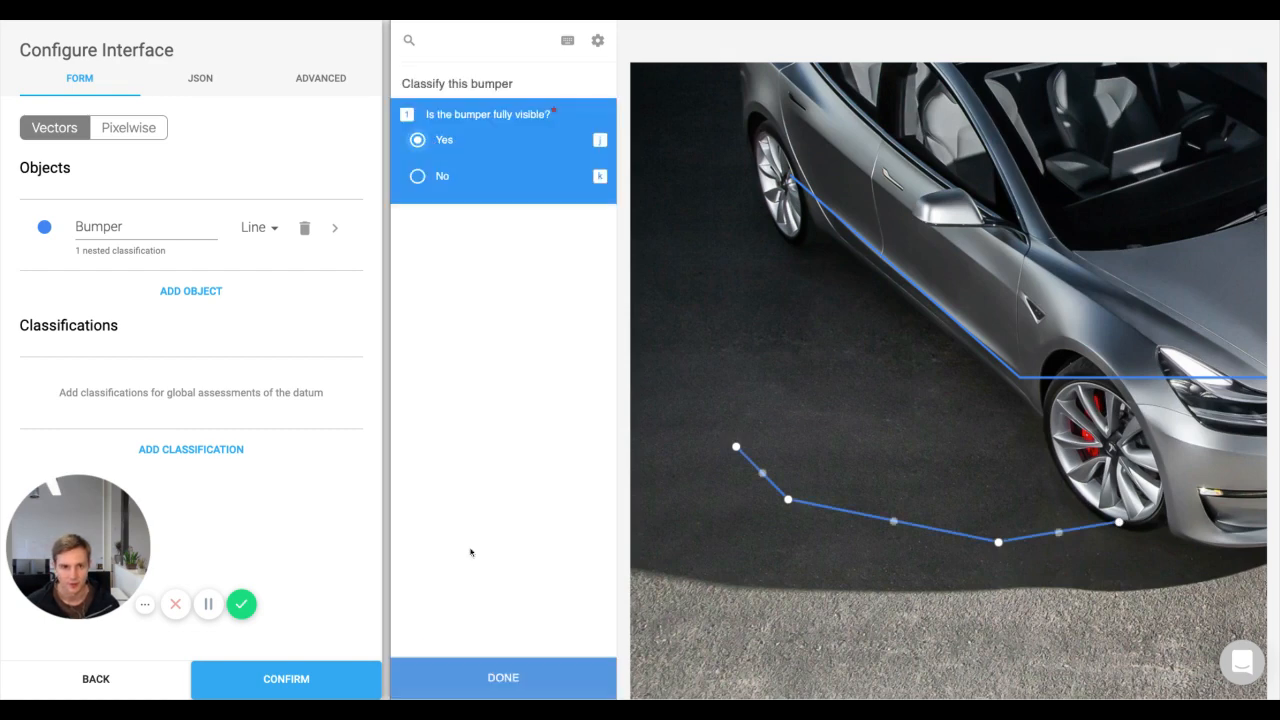
pyautogui.click(503, 677)
pyautogui.scroll(-5, 1185, 477)
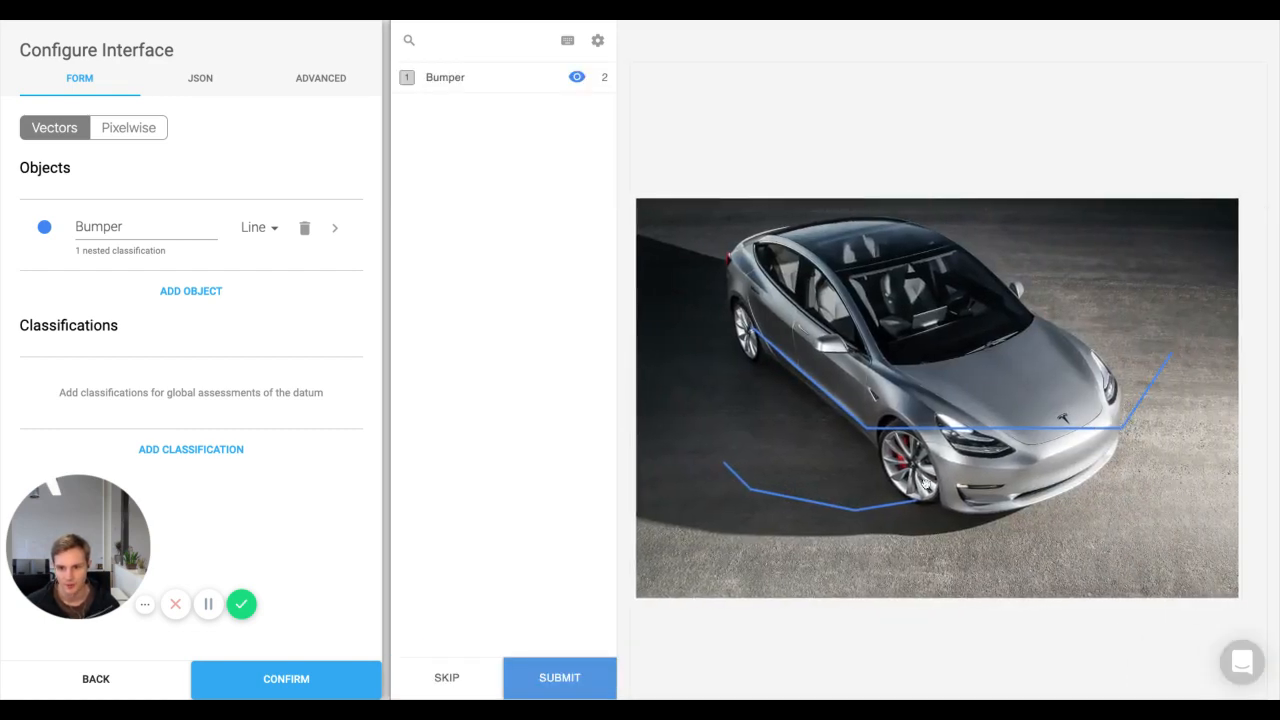
# - Delete both test Bumper lines from the preview image
pyautogui.click(857, 512)
pyautogui.press('Delete')
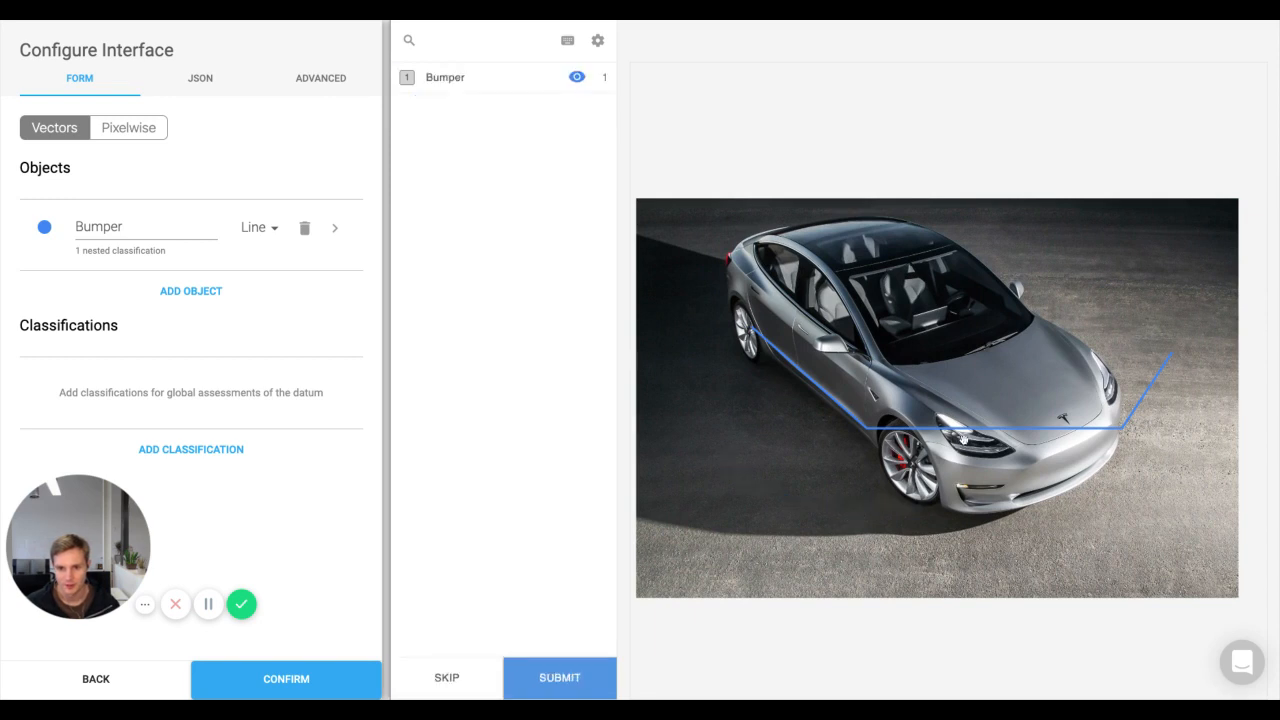
pyautogui.click(982, 432)
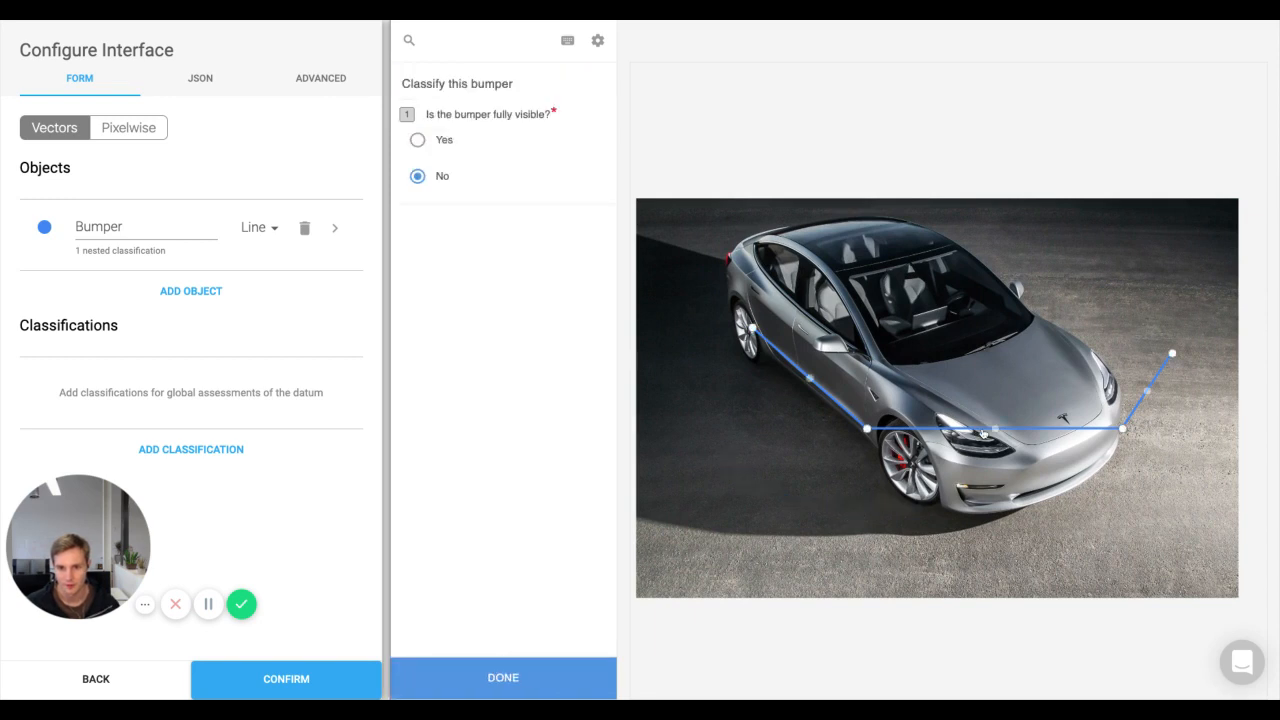
pyautogui.press('Delete')
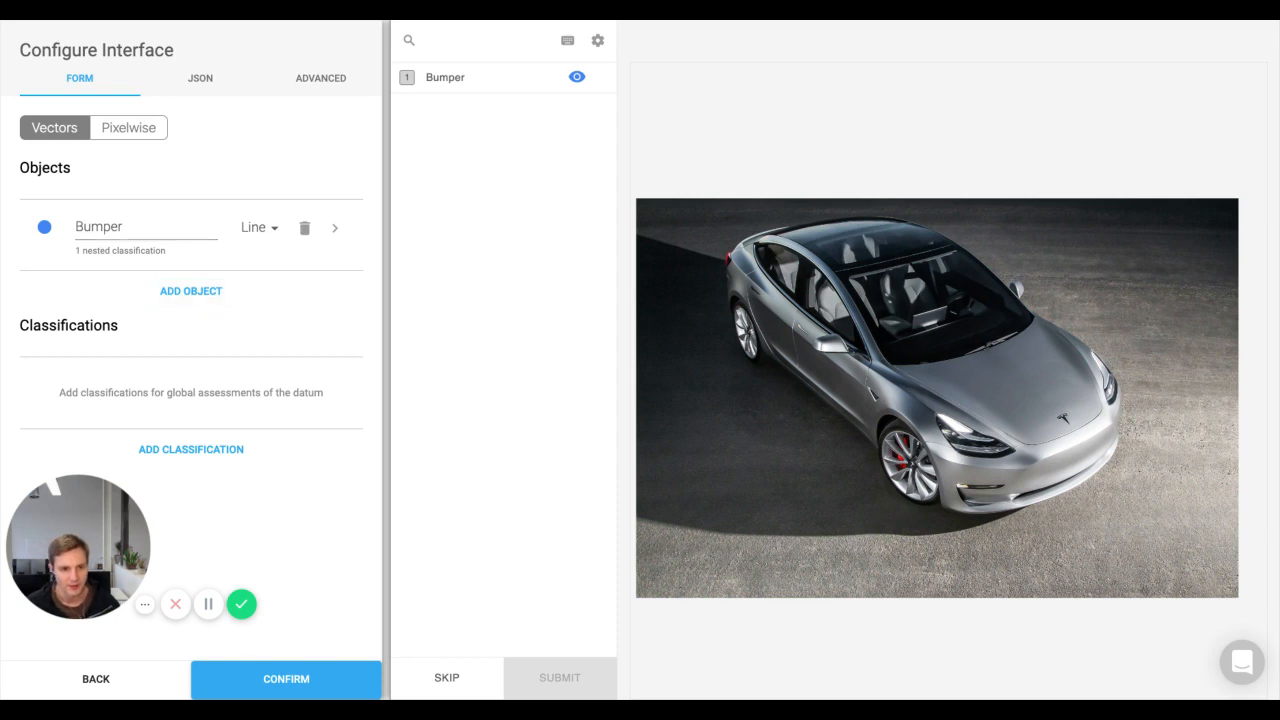
# - Add a second object class named Headlight to the labeling interface
pyautogui.click(199, 292)
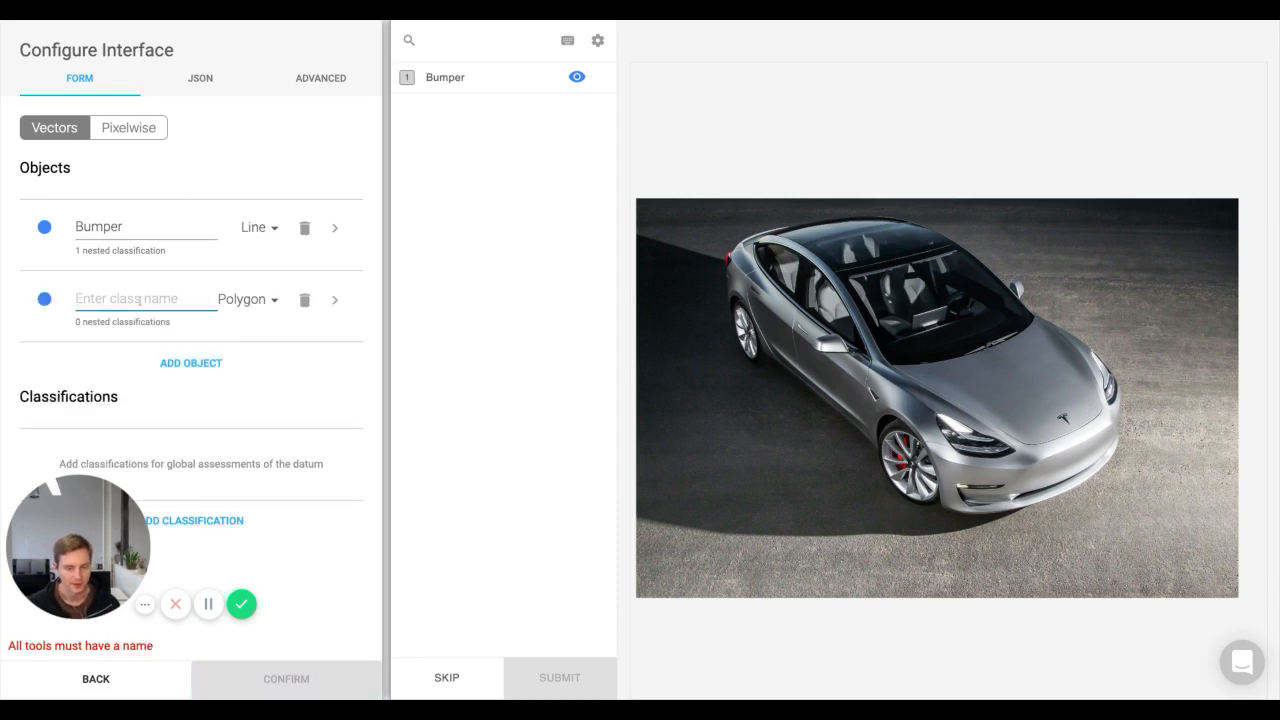
pyautogui.write('Light')
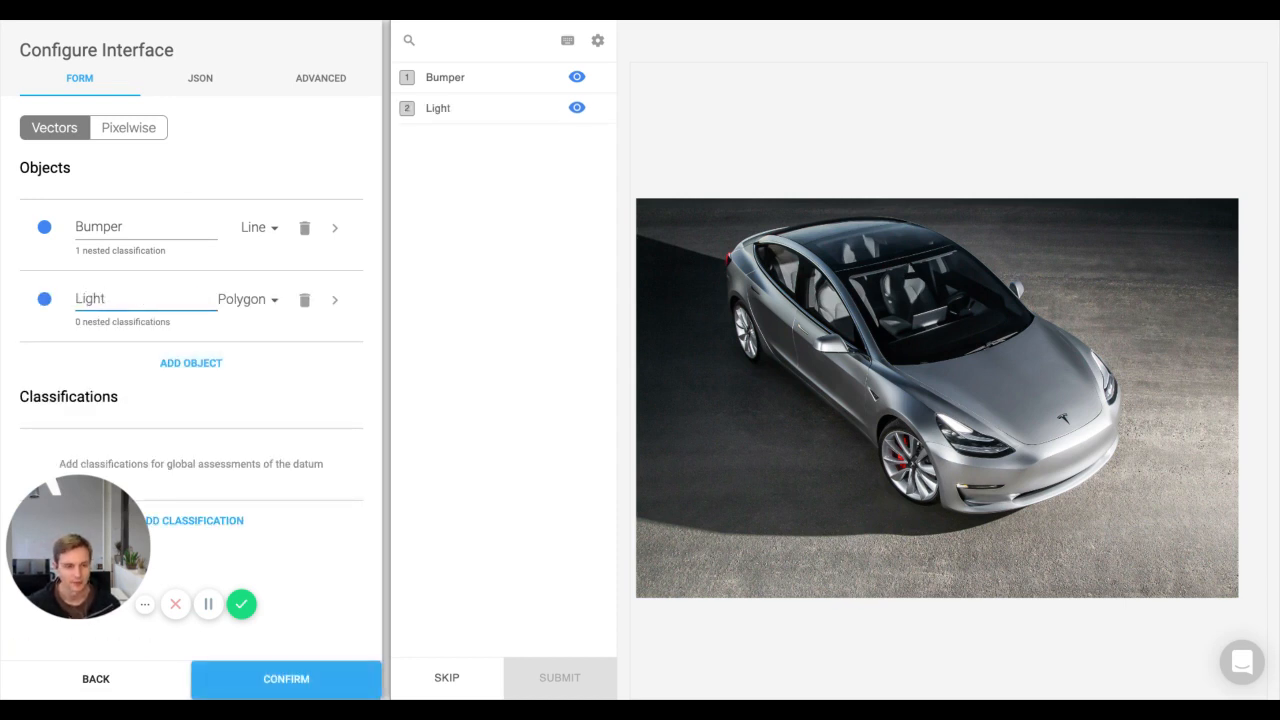
pyautogui.write('Head')
pyautogui.press('Delete')
pyautogui.write('l')
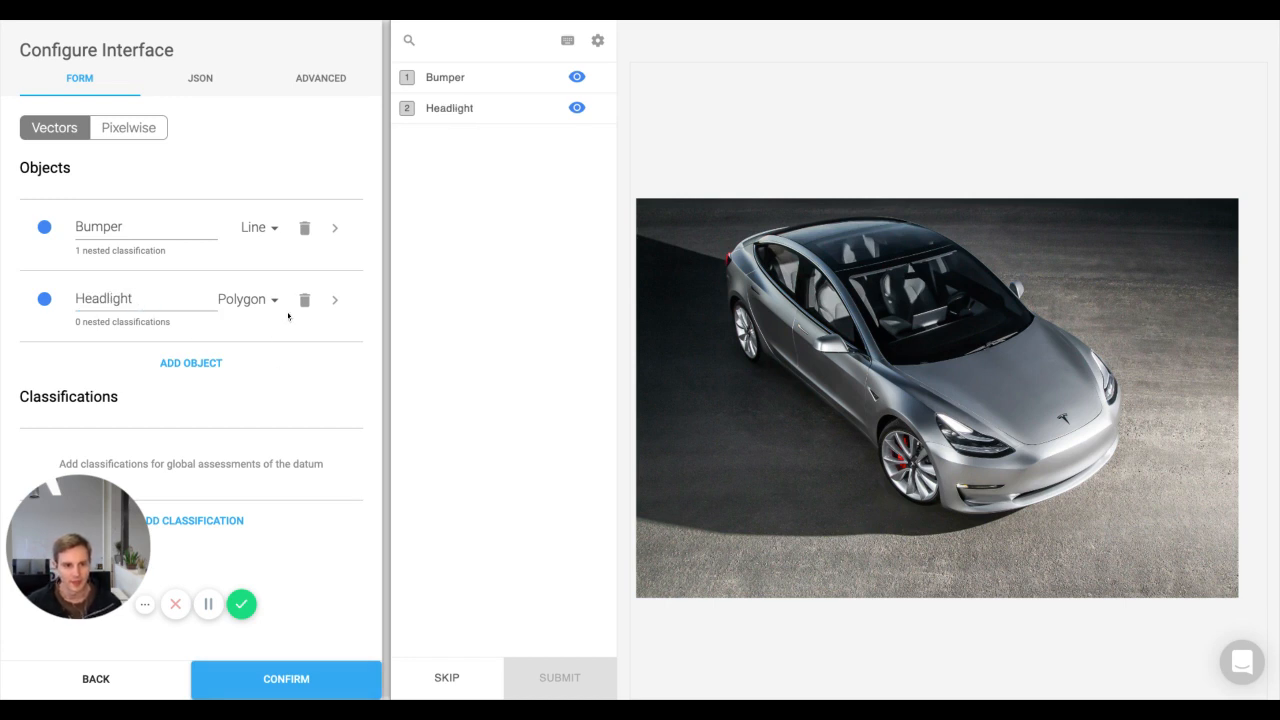
# - Set the Headlight object's tool to Point and its color to red
pyautogui.click(242, 300)
pyautogui.click(242, 337)
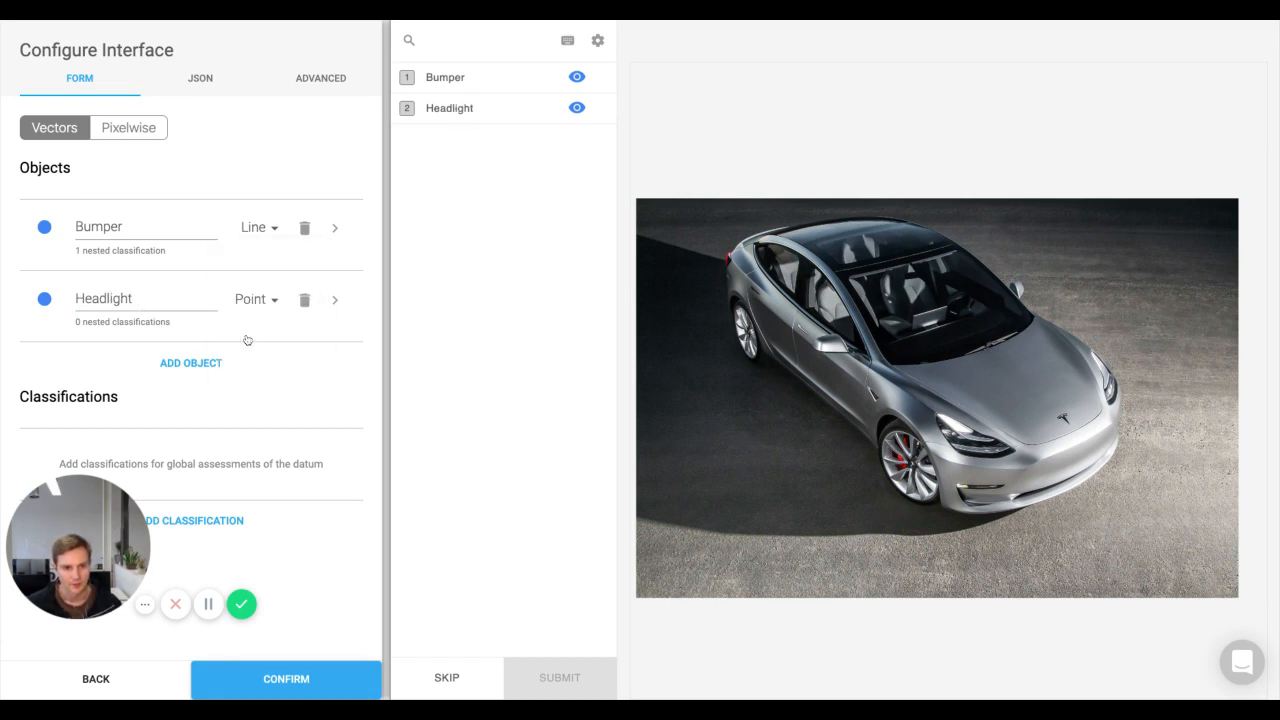
pyautogui.click(44, 299)
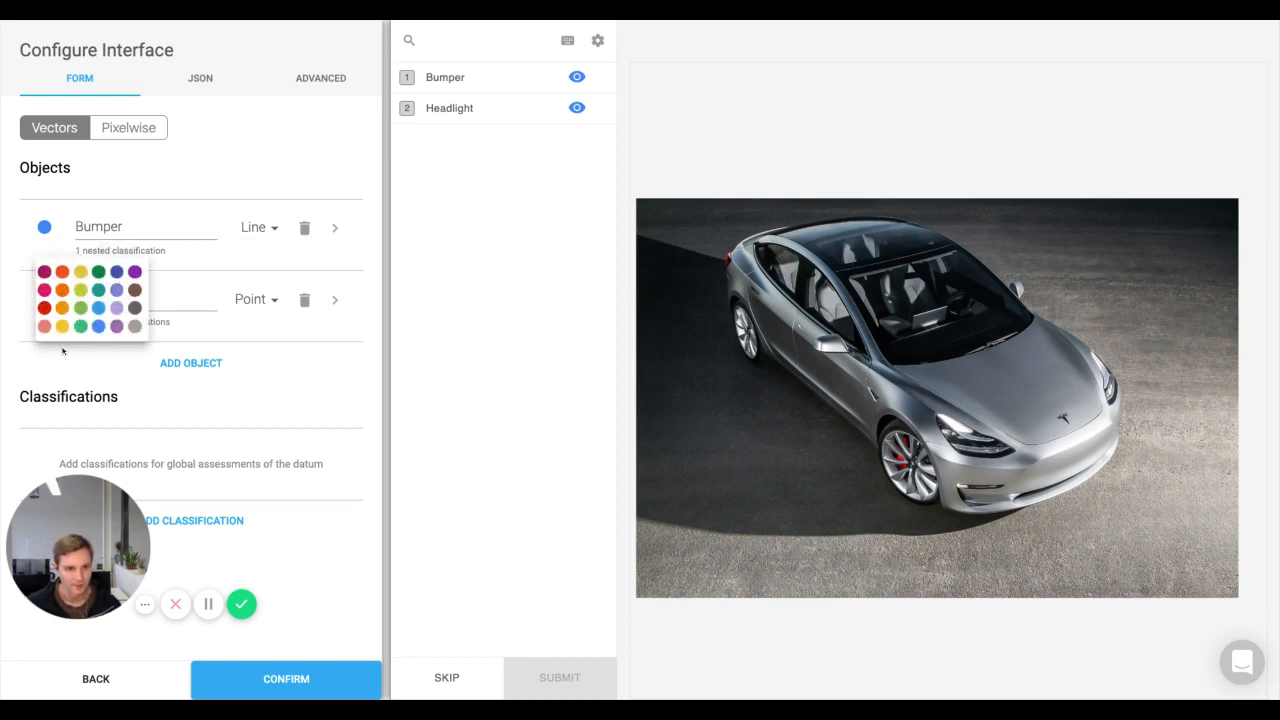
pyautogui.click(44, 307)
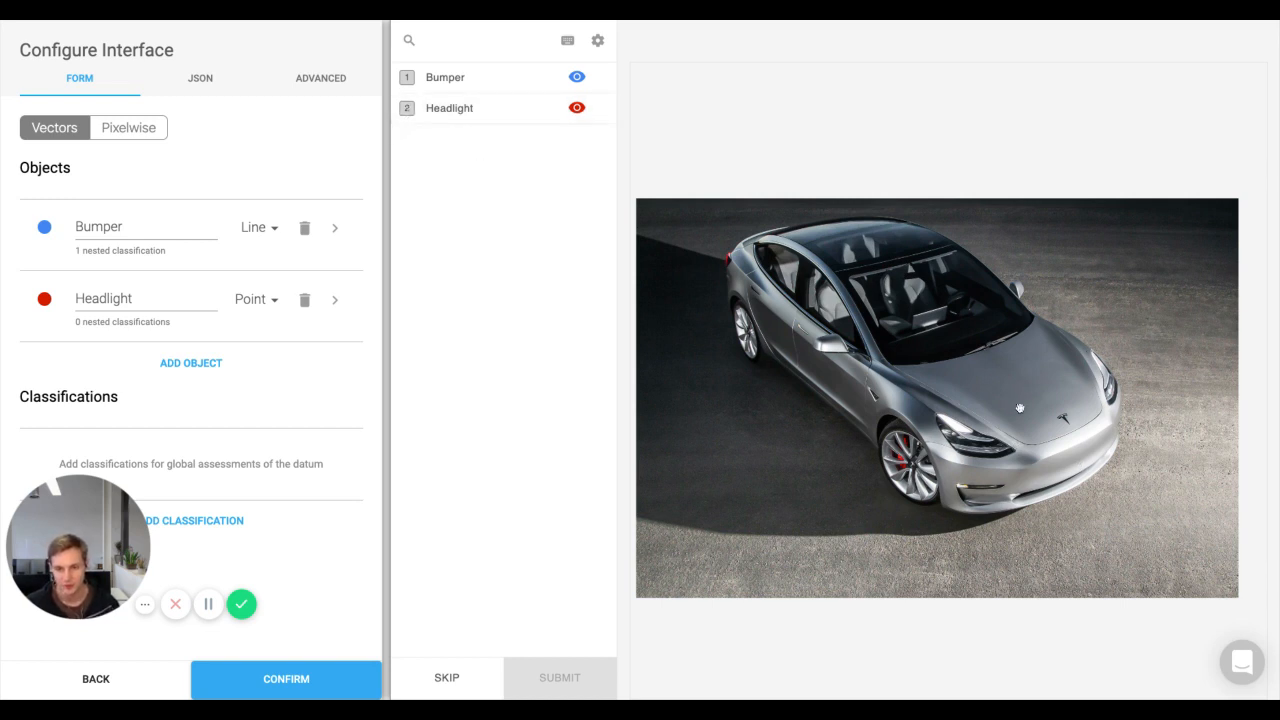
# - Place a test Headlight point on each of the car's two headlights in the preview image
pyautogui.press('2')
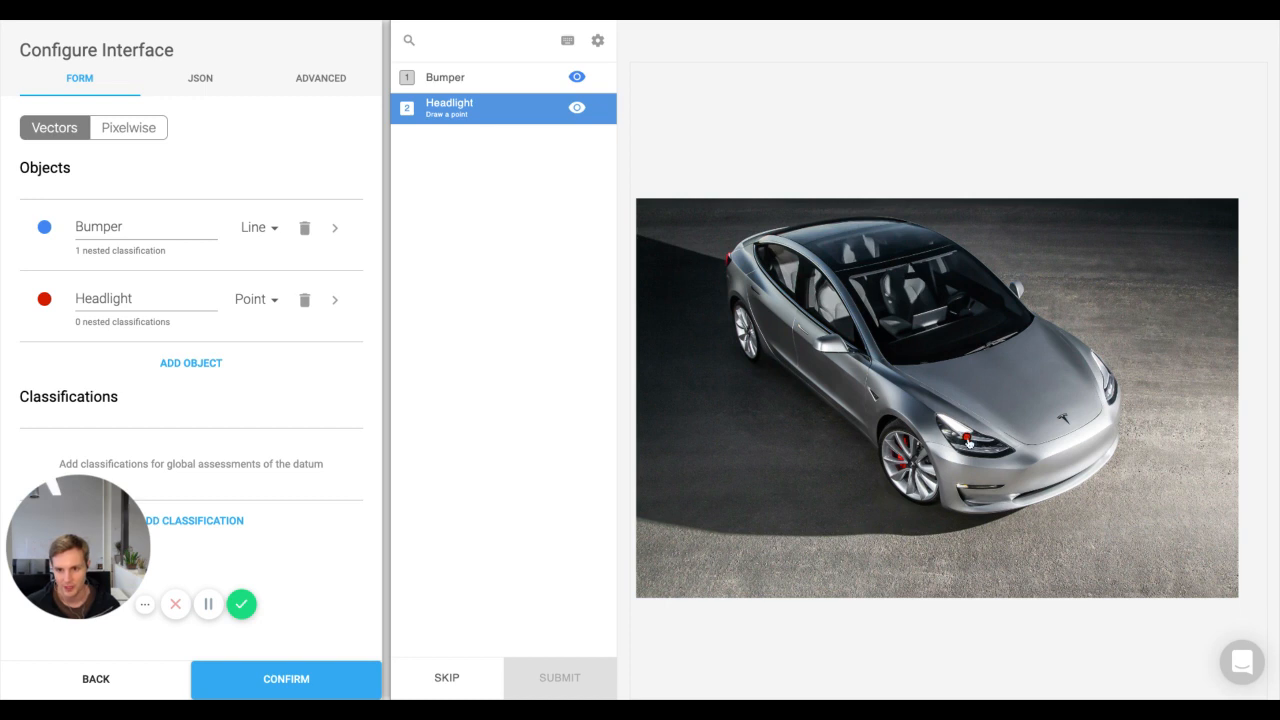
pyautogui.click(967, 436)
pyautogui.click(1109, 382)
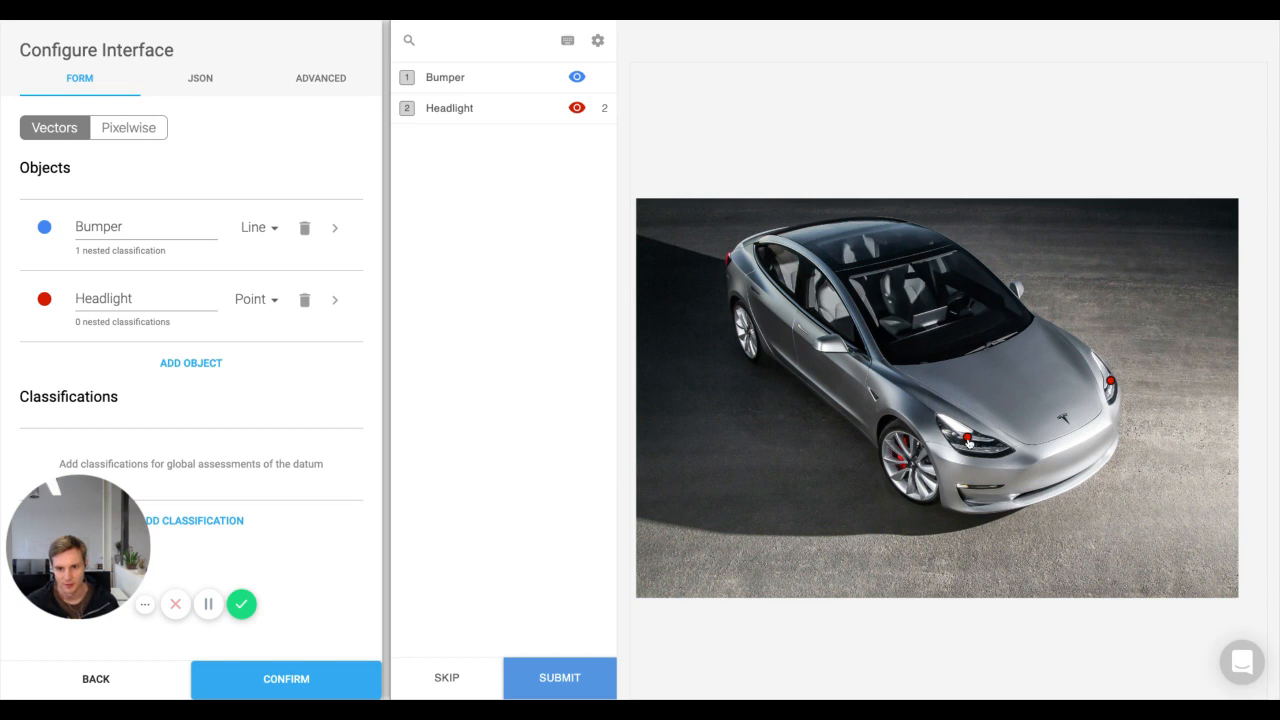
# - Add a required Text classification with the instructions "What type of headlight?" to the Headlight object
pyautogui.click(335, 302)
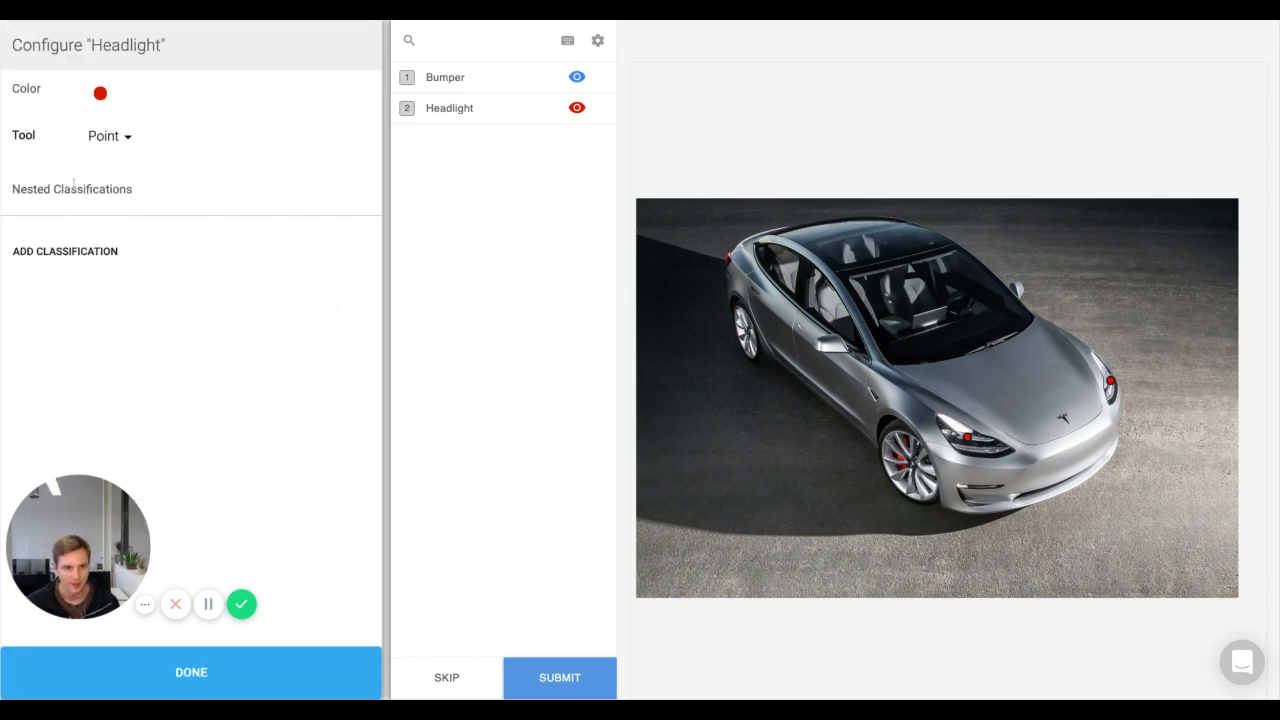
pyautogui.click(79, 268)
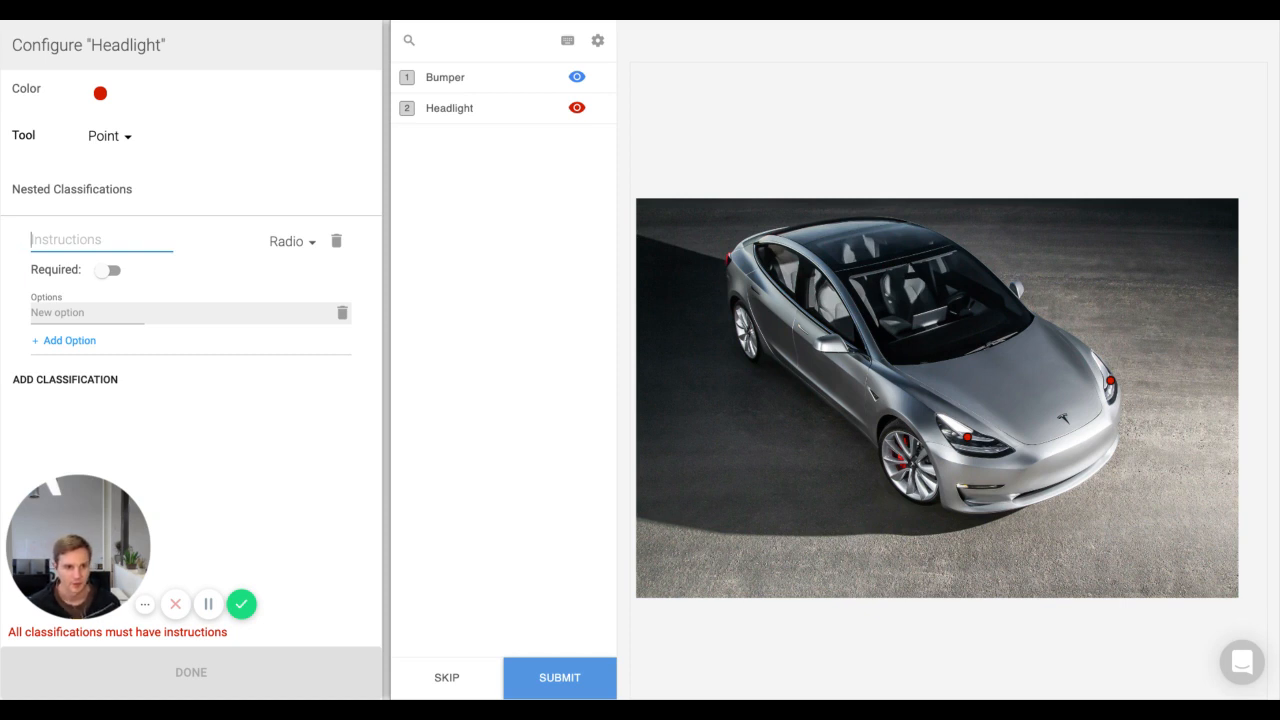
pyautogui.click(295, 245)
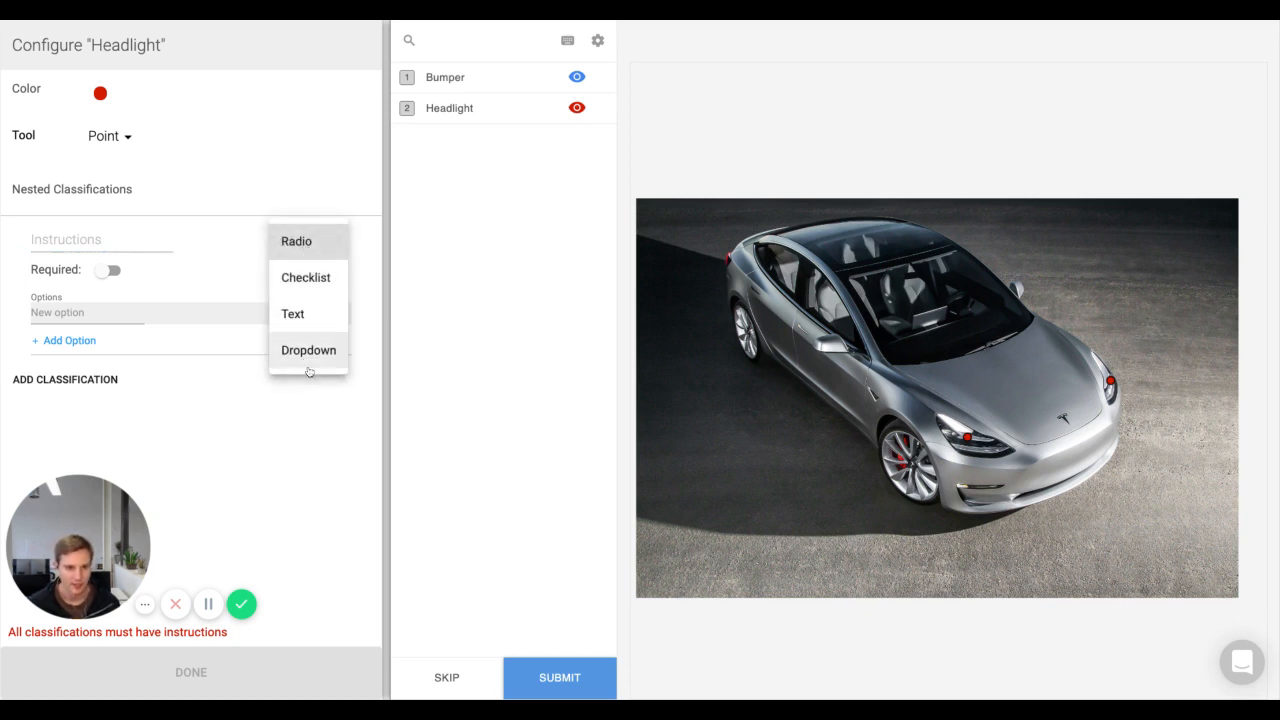
pyautogui.click(306, 318)
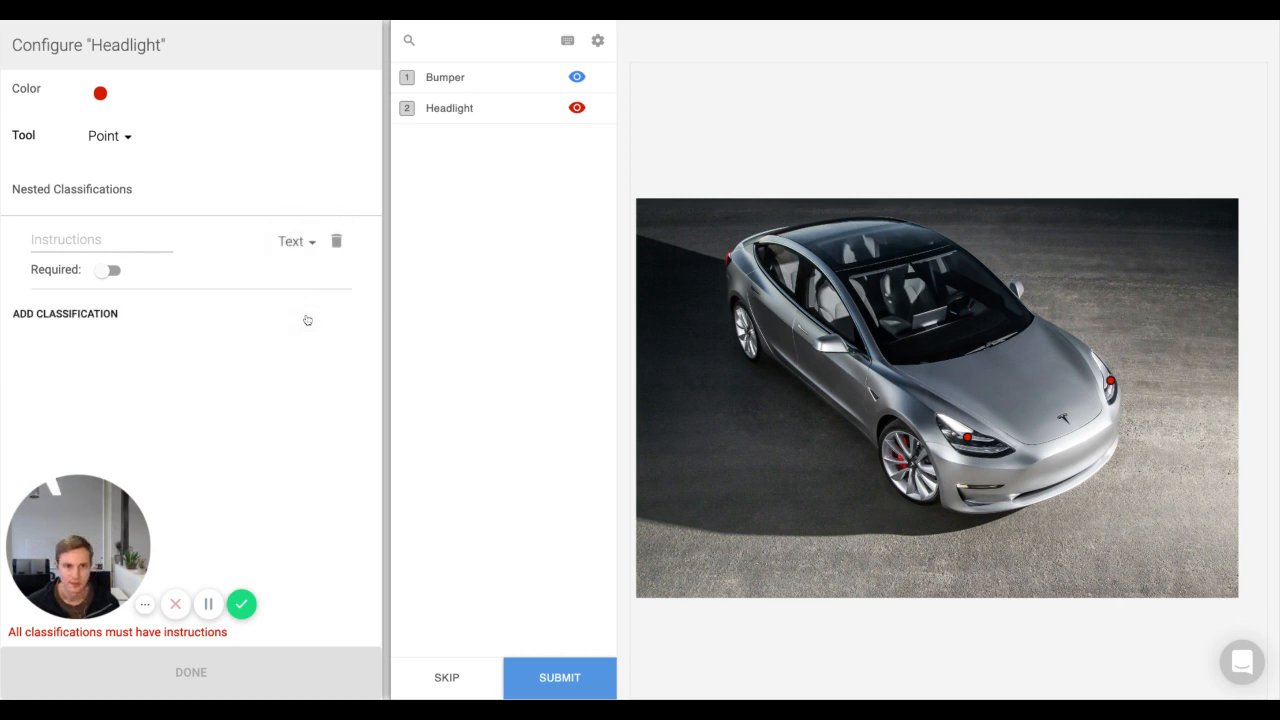
pyautogui.click(40, 240)
pyautogui.write('What ')
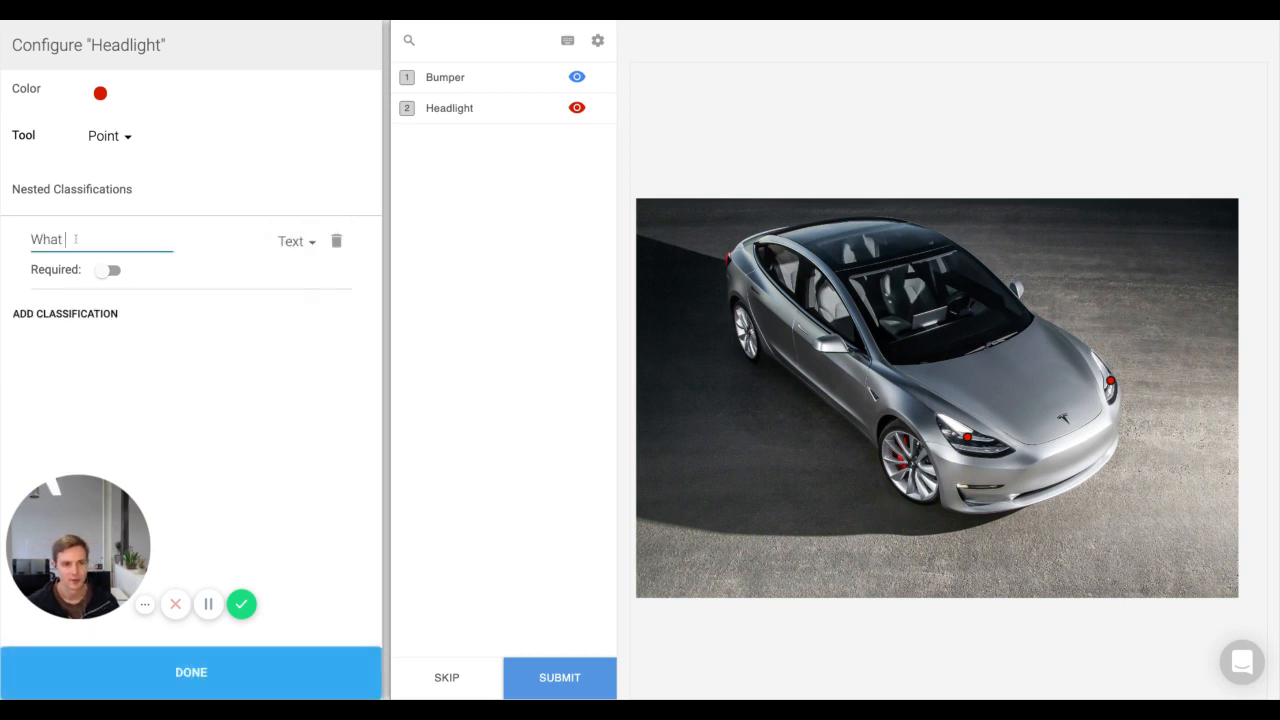
pyautogui.write('type of headlight?')
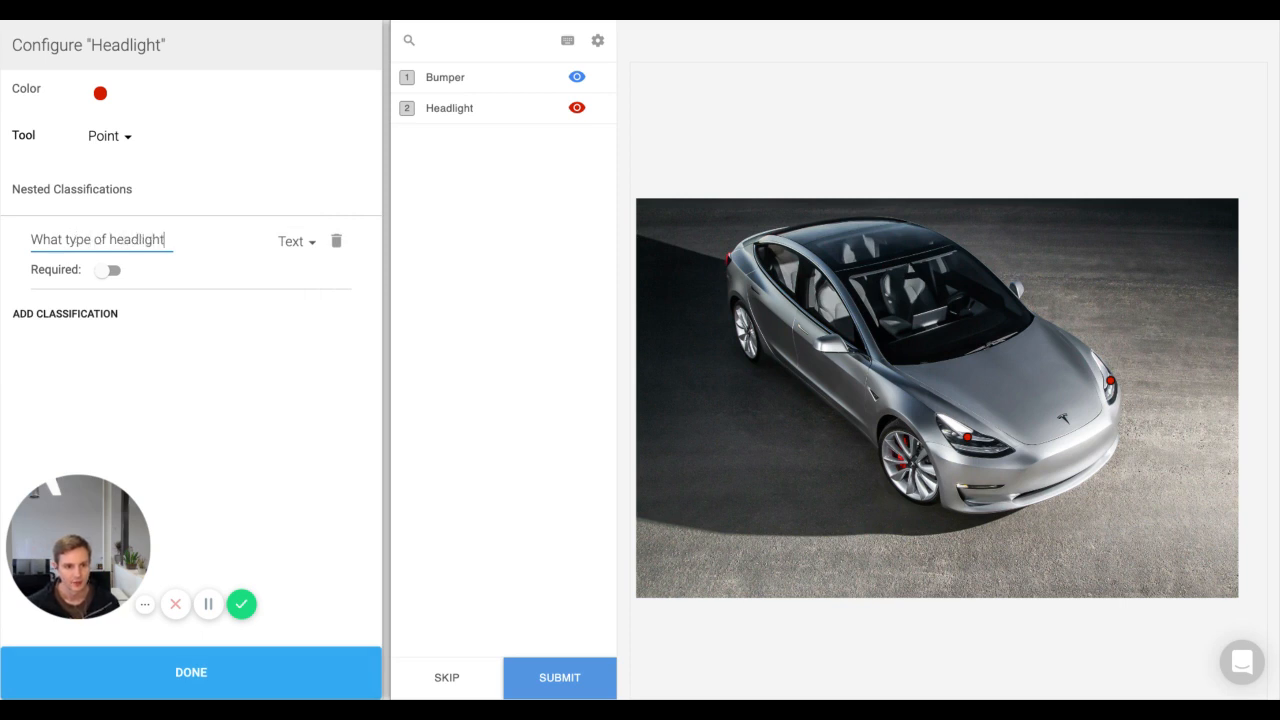
pyautogui.click(112, 272)
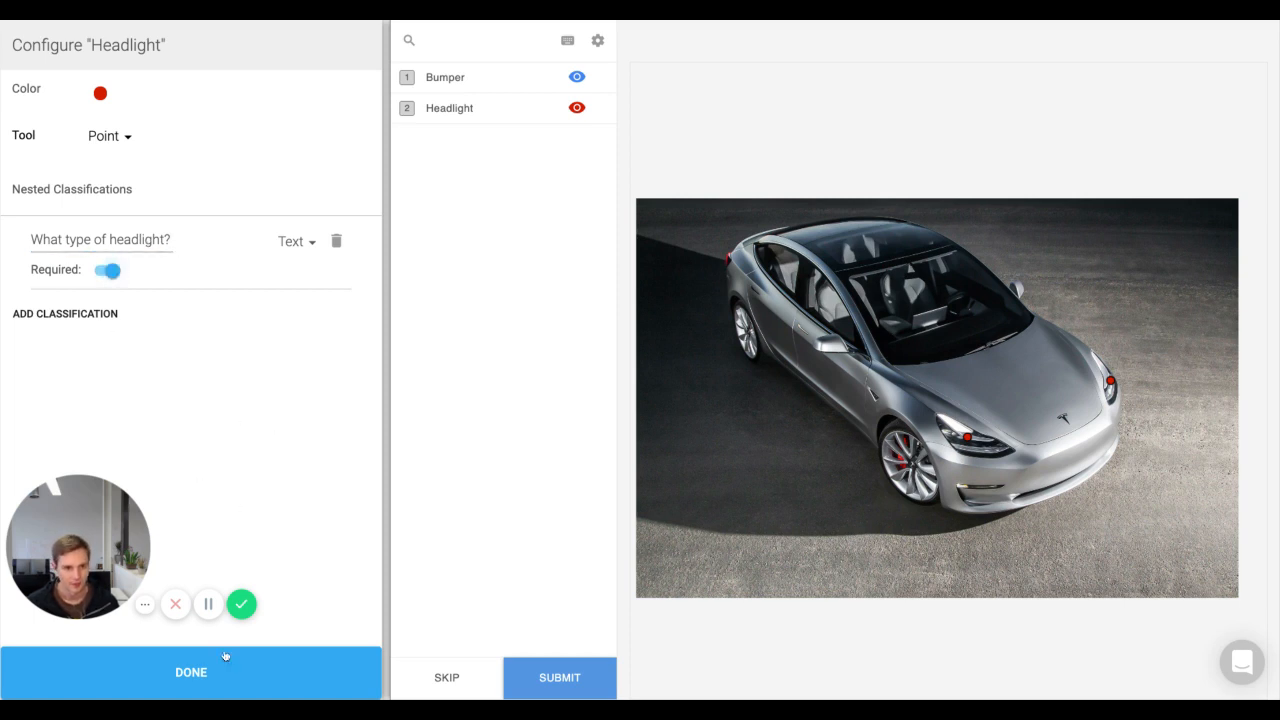
pyautogui.click(208, 683)
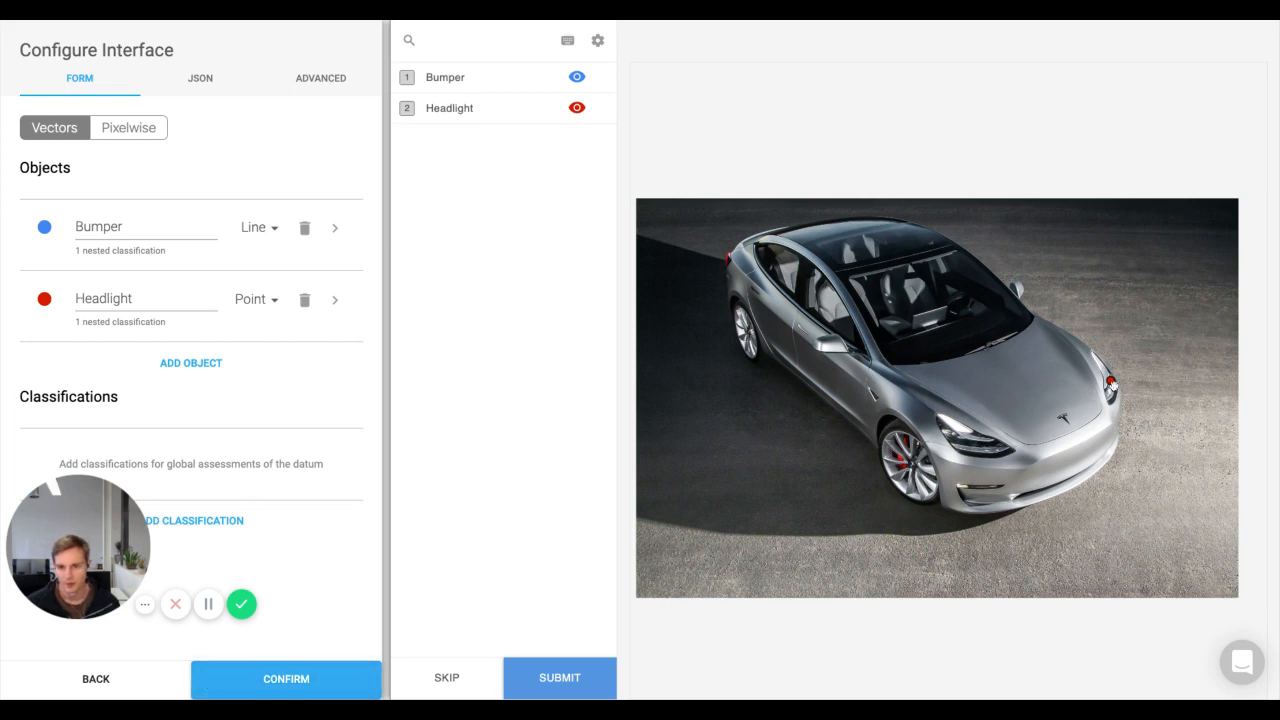
# - Replace the test Headlight points with one point on the headlight nearest the front wheel, and classify its type as "A nice one!"
pyautogui.press('BackSpace')
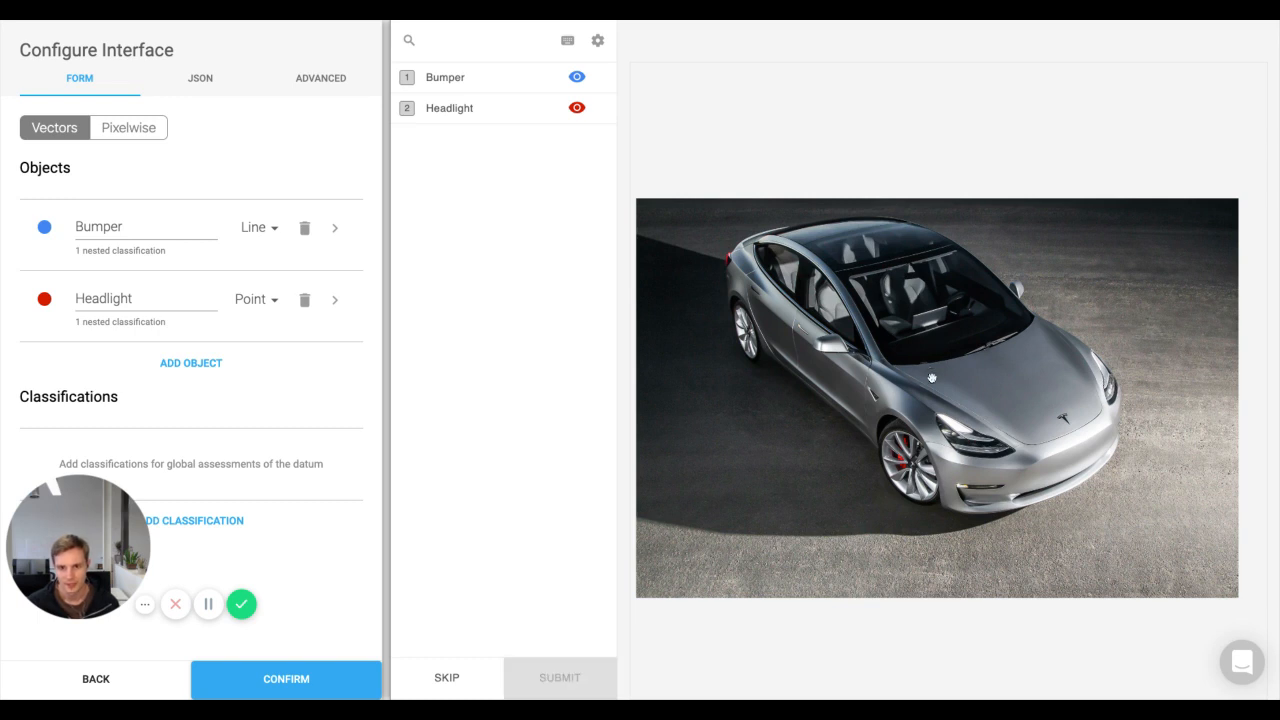
pyautogui.press('1')
pyautogui.press('2')
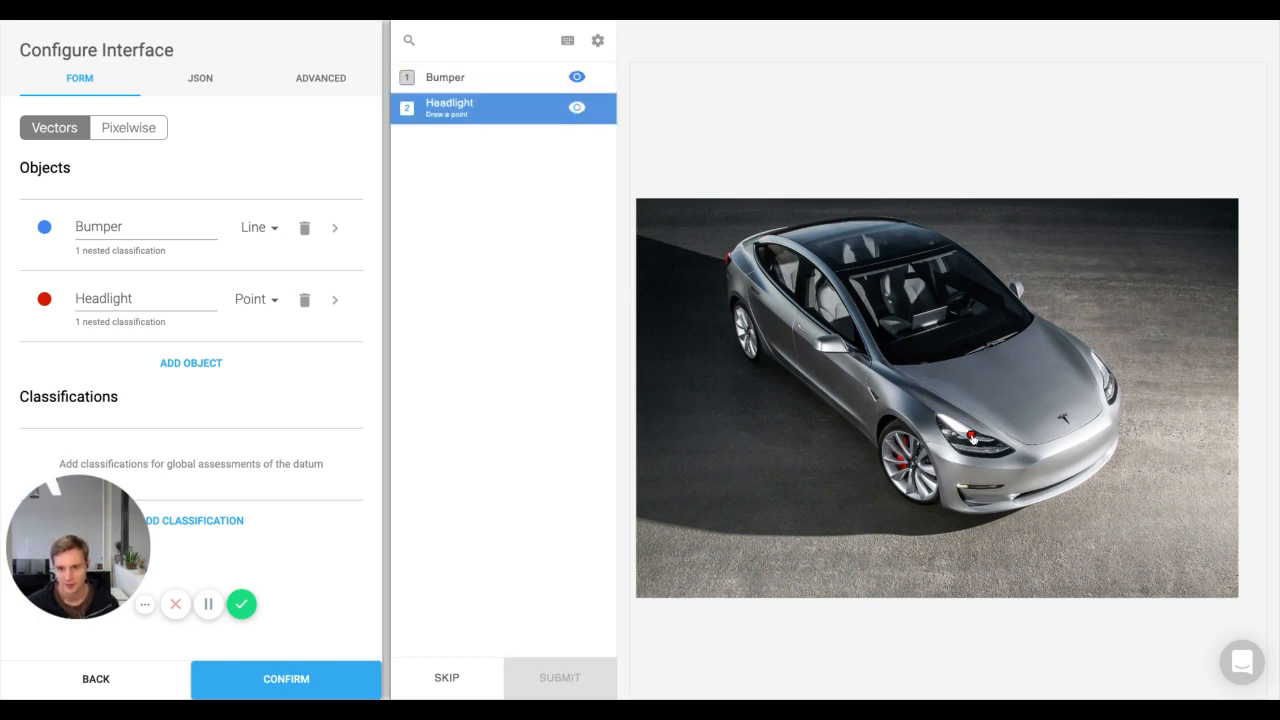
pyautogui.click(975, 441)
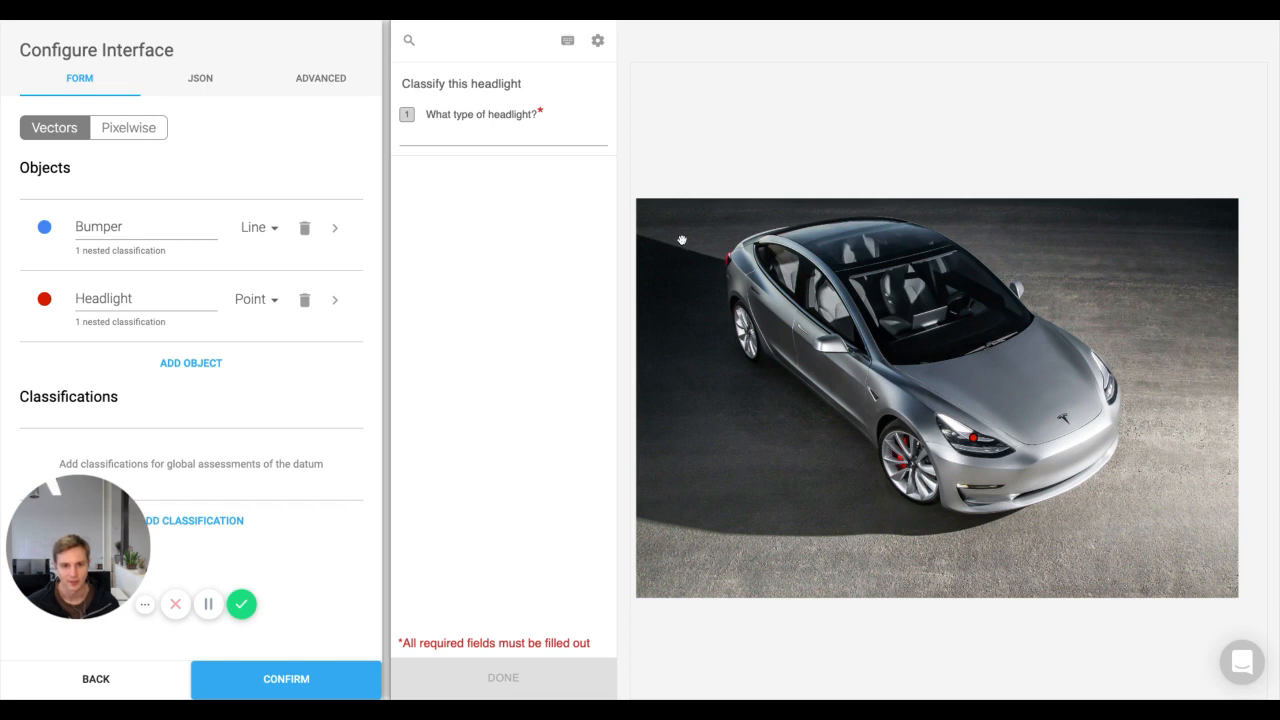
pyautogui.click(467, 137)
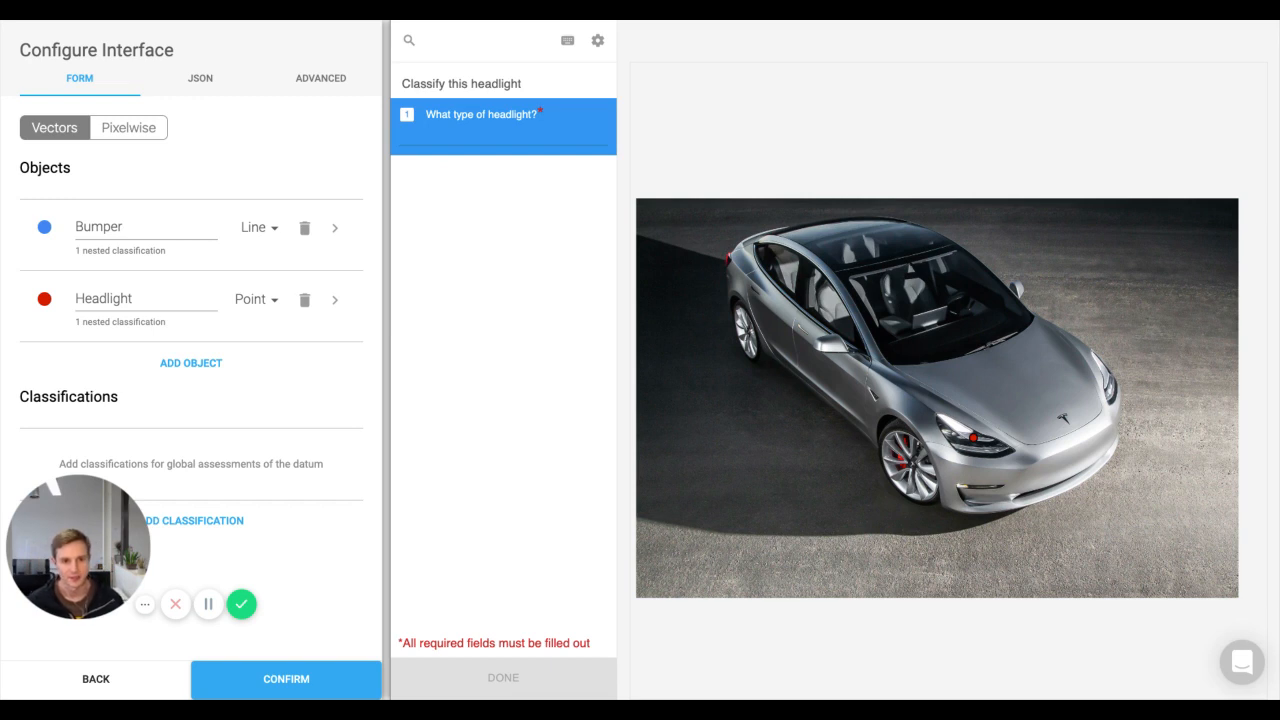
pyautogui.write('A nice one!')
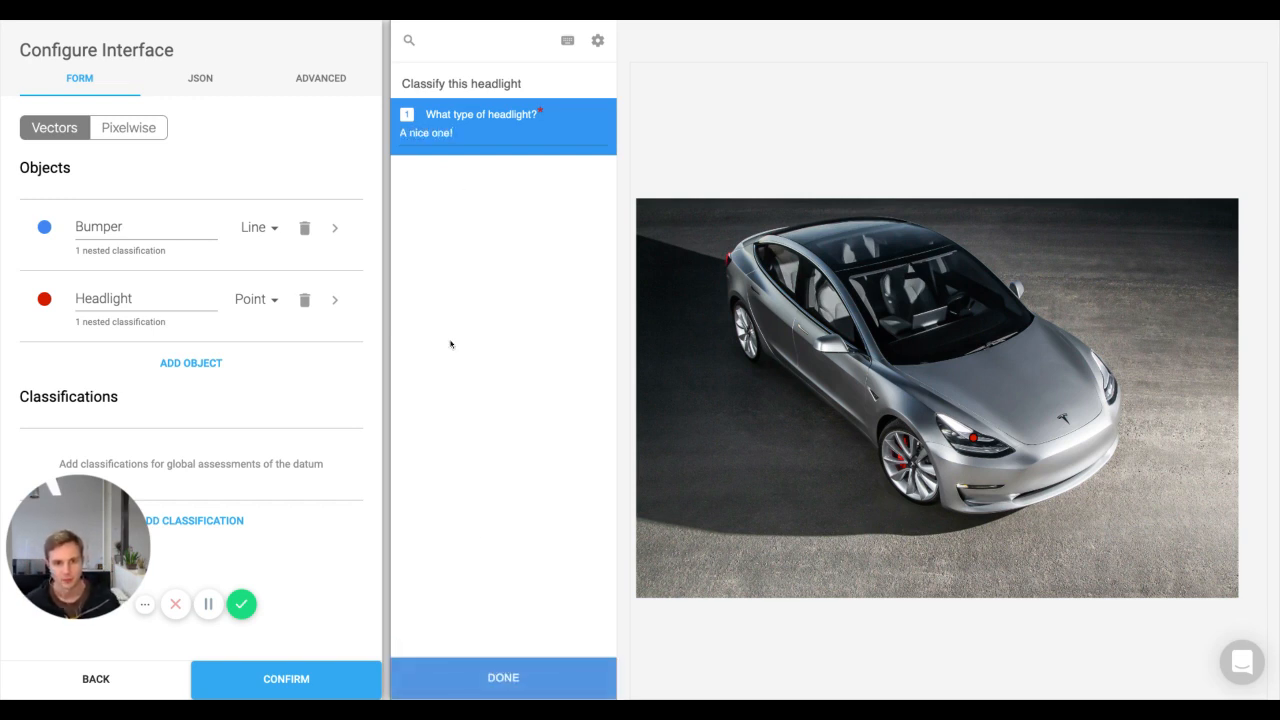
pyautogui.click(517, 682)
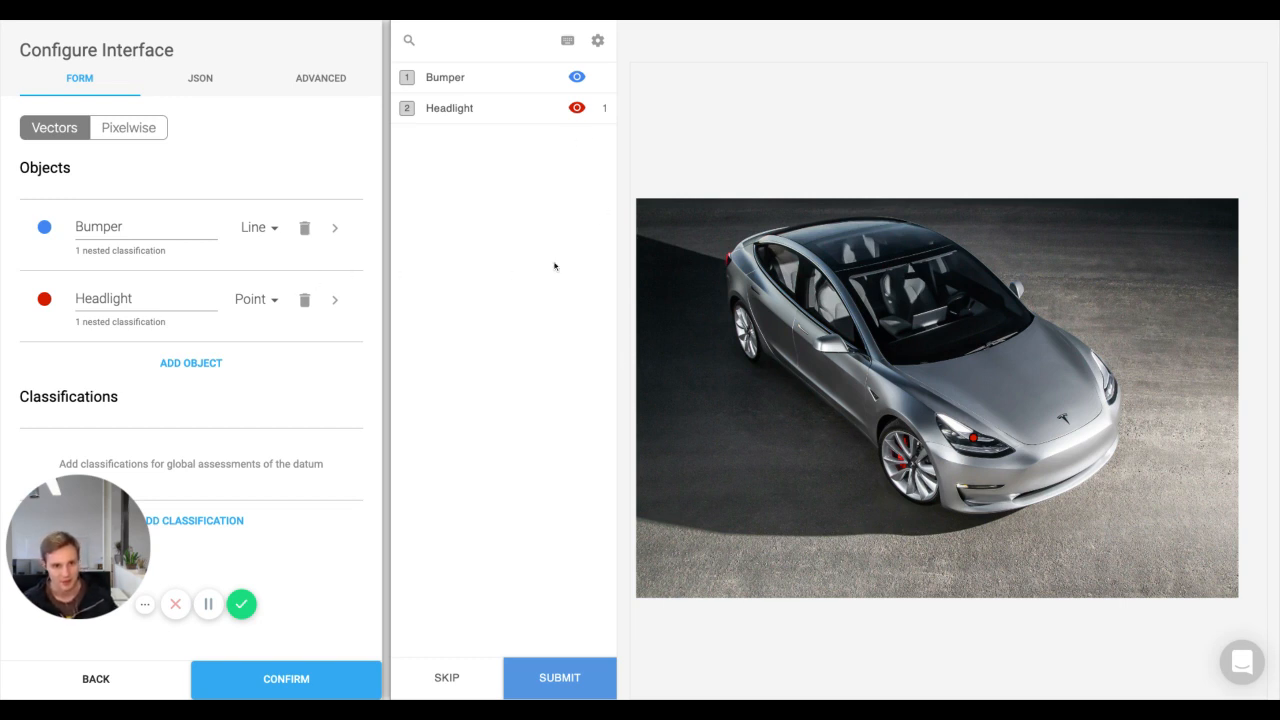
# - Draw a four-point Bumper line in the preview image from the car's side above the front wheel across the hood
pyautogui.press('1')
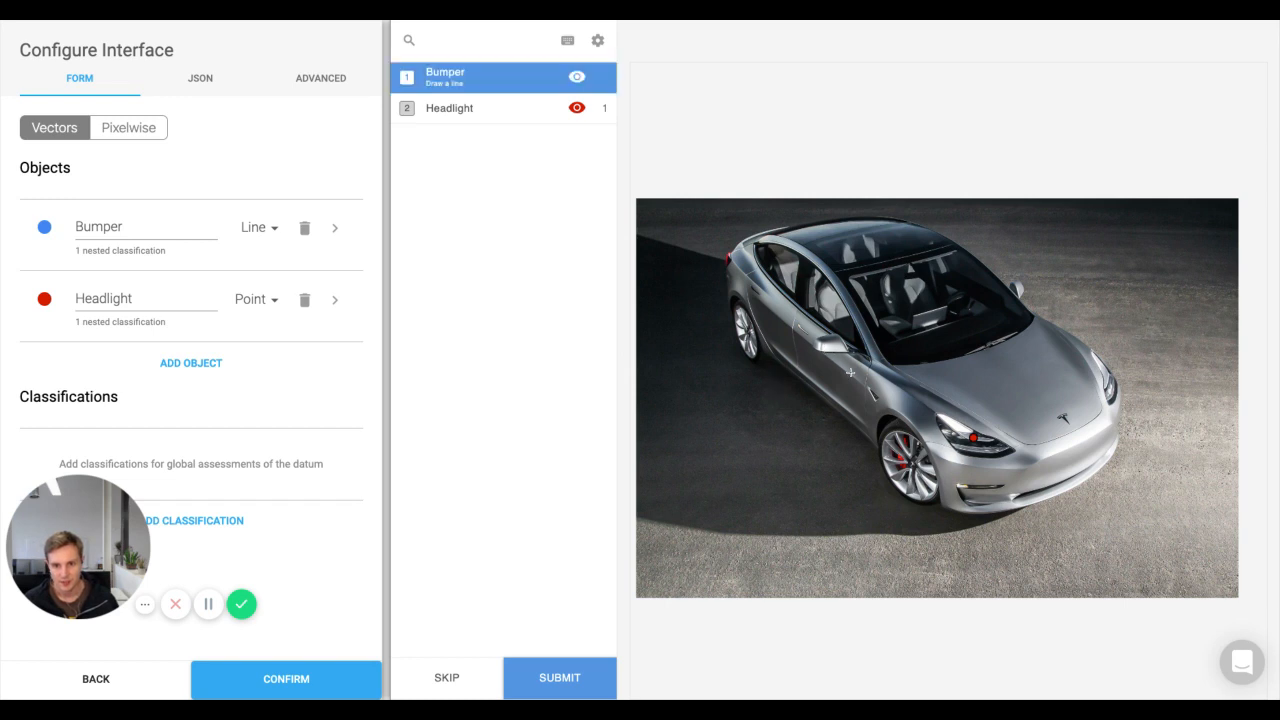
pyautogui.click(850, 373)
pyautogui.click(916, 407)
pyautogui.click(1010, 387)
pyautogui.click(1050, 354)
pyautogui.click(1050, 354)
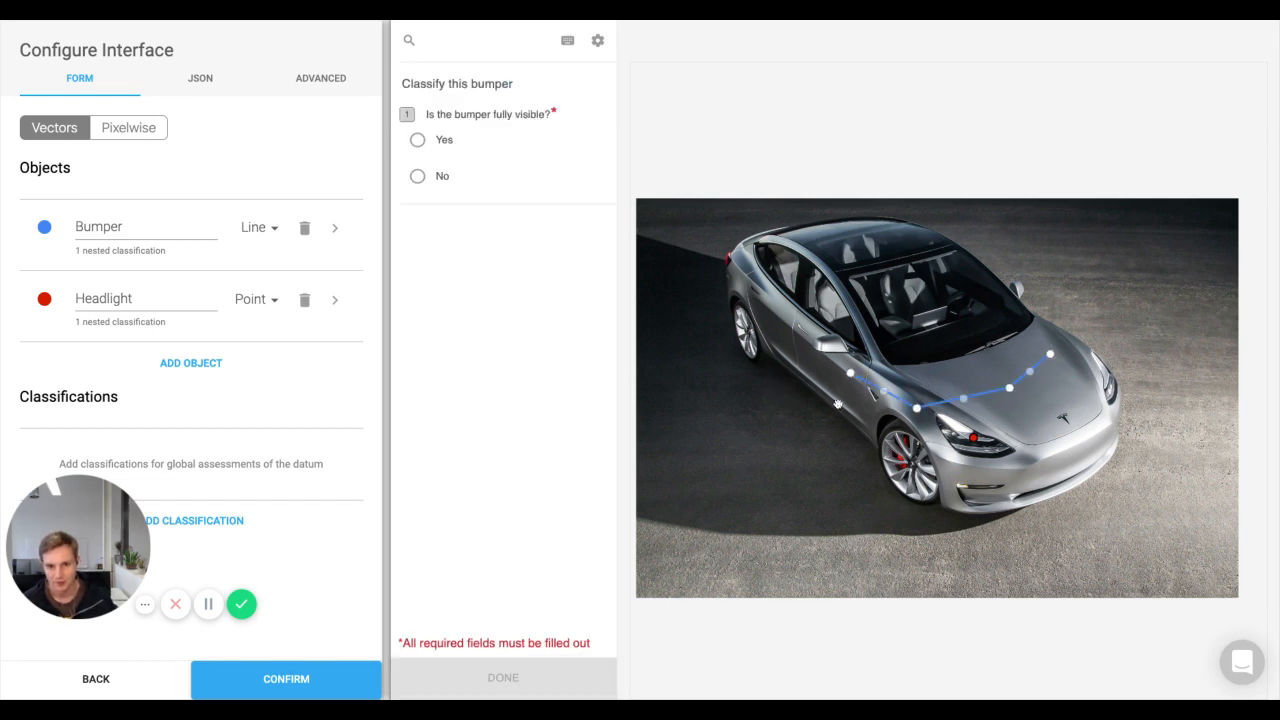
# - Classify the new Bumper line as fully visible with Yes, and hide the annotation labels on the image
pyautogui.click(433, 143)
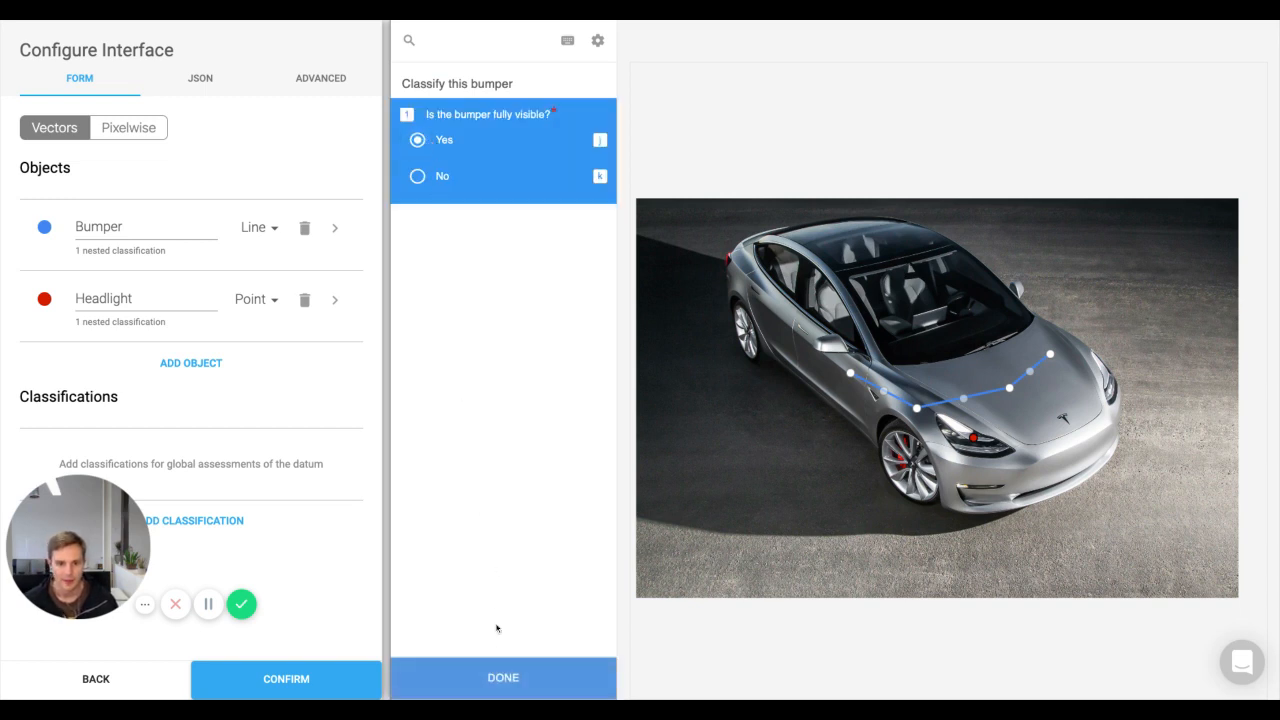
pyautogui.click(505, 668)
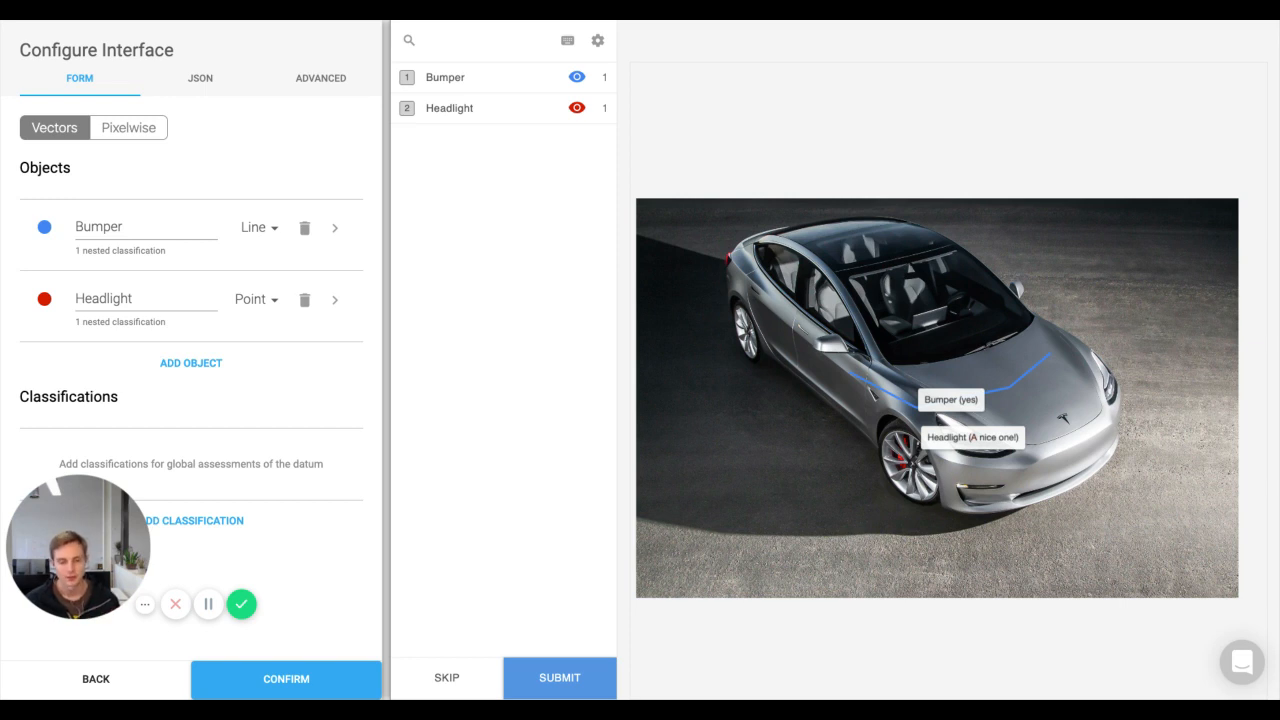
pyautogui.press('t')
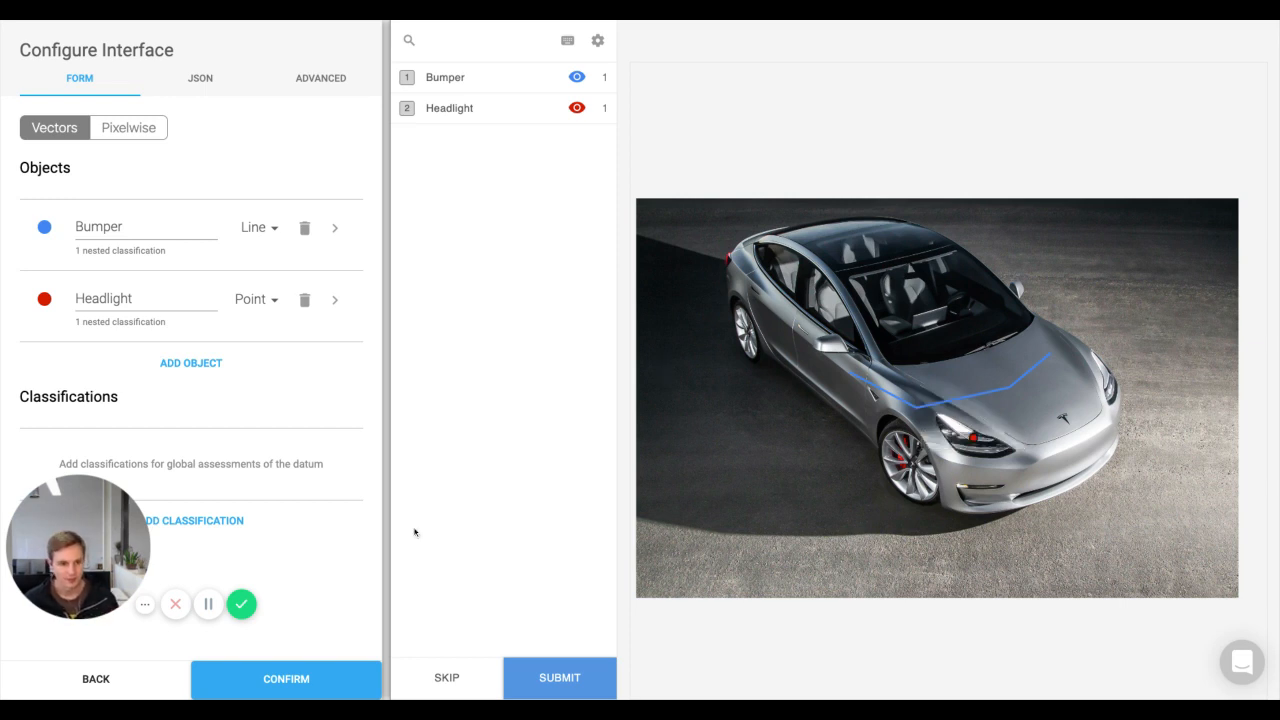